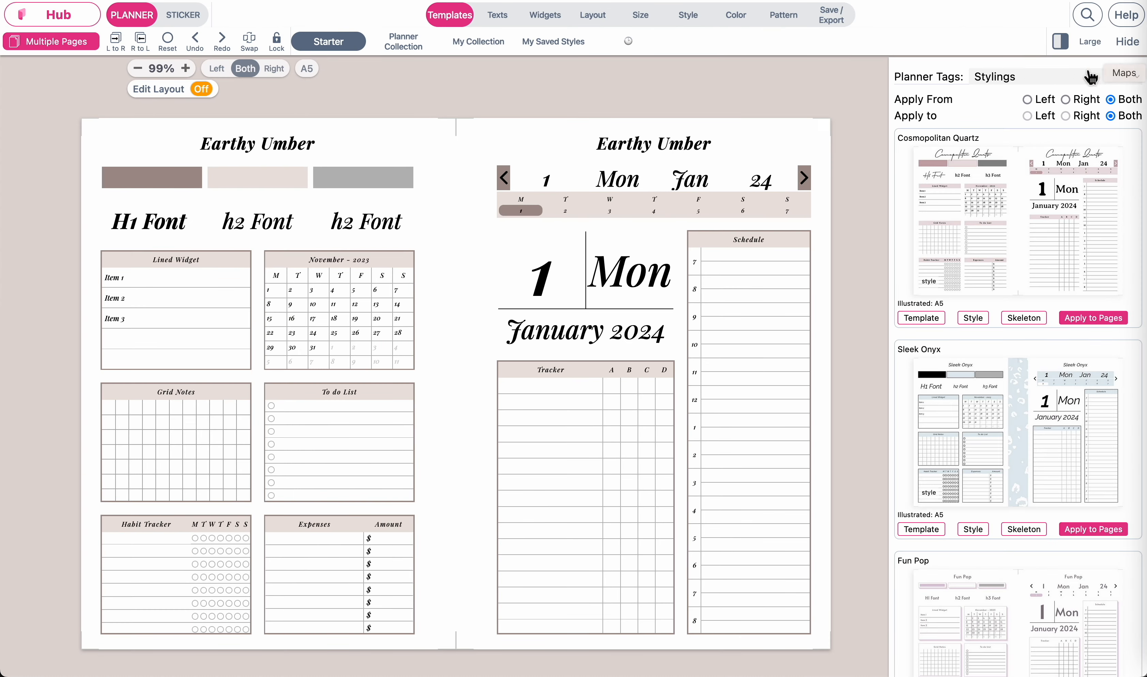
# Show the starter templates tagged Stylings and look through the available styles.
pyautogui.click(1064, 79)
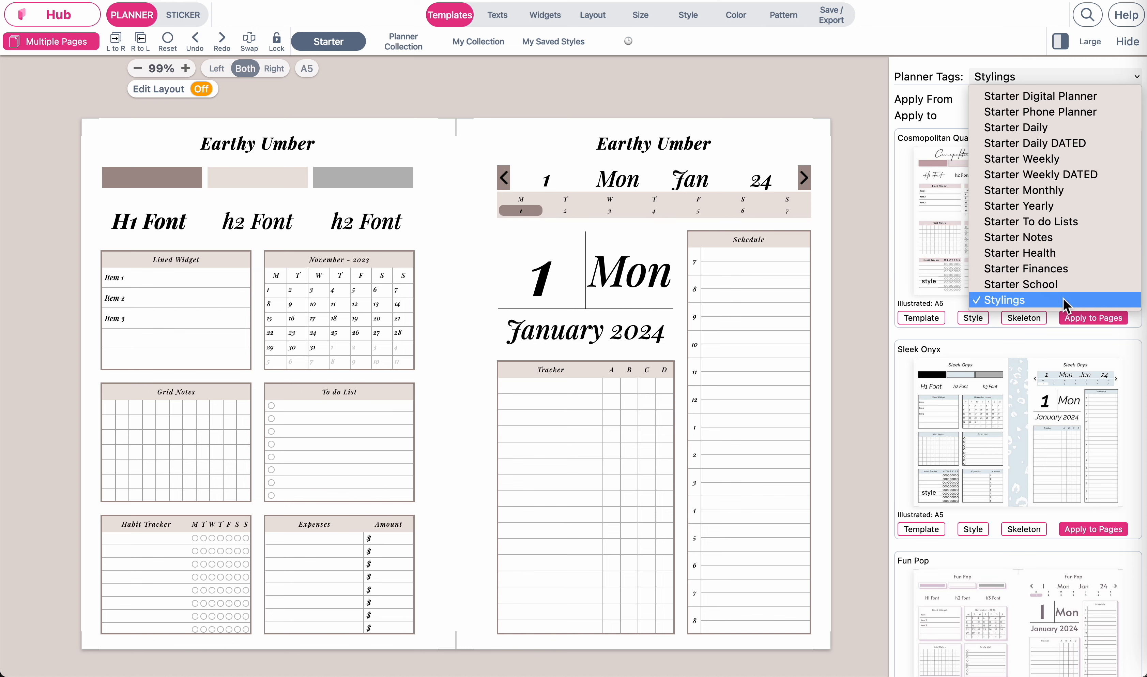
pyautogui.click(1021, 301)
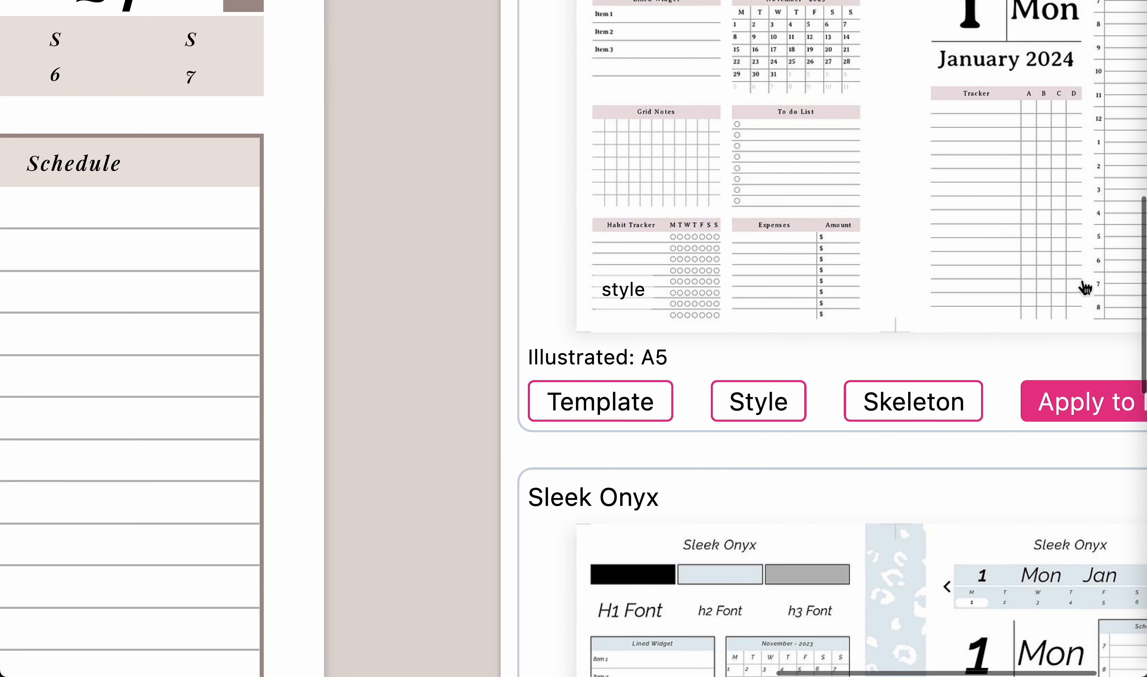
pyautogui.click(976, 319)
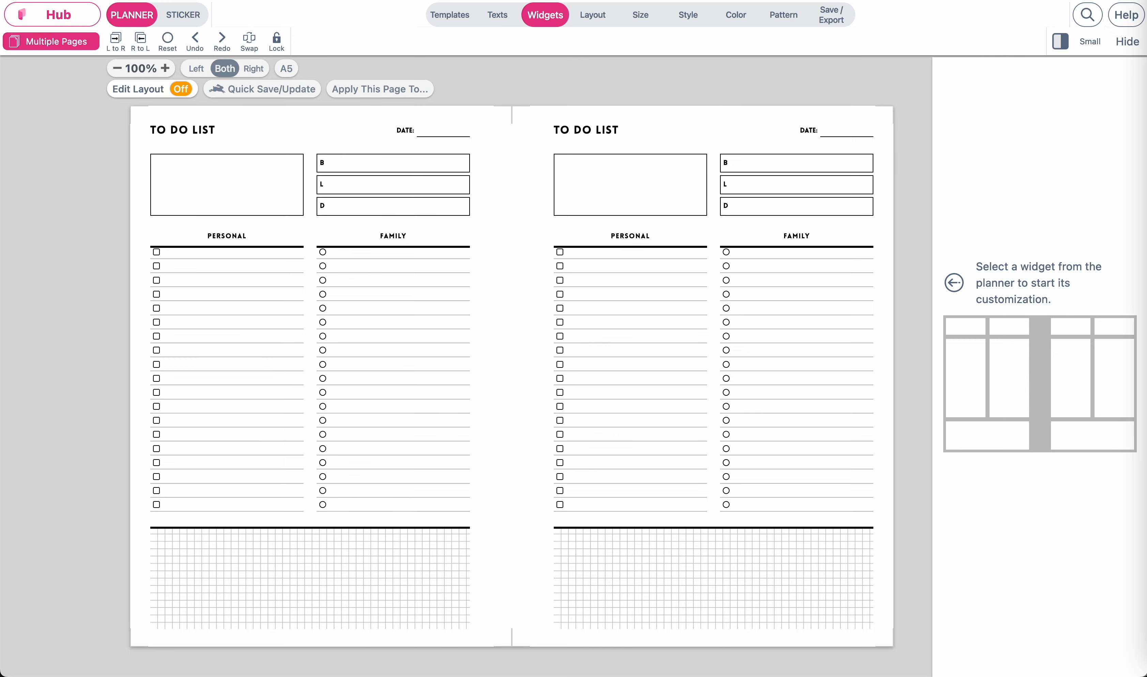
# Filter the starter templates by Stylings and apply the Cosmopolitan Quartz style to both to-do list pages.
pyautogui.click(467, 21)
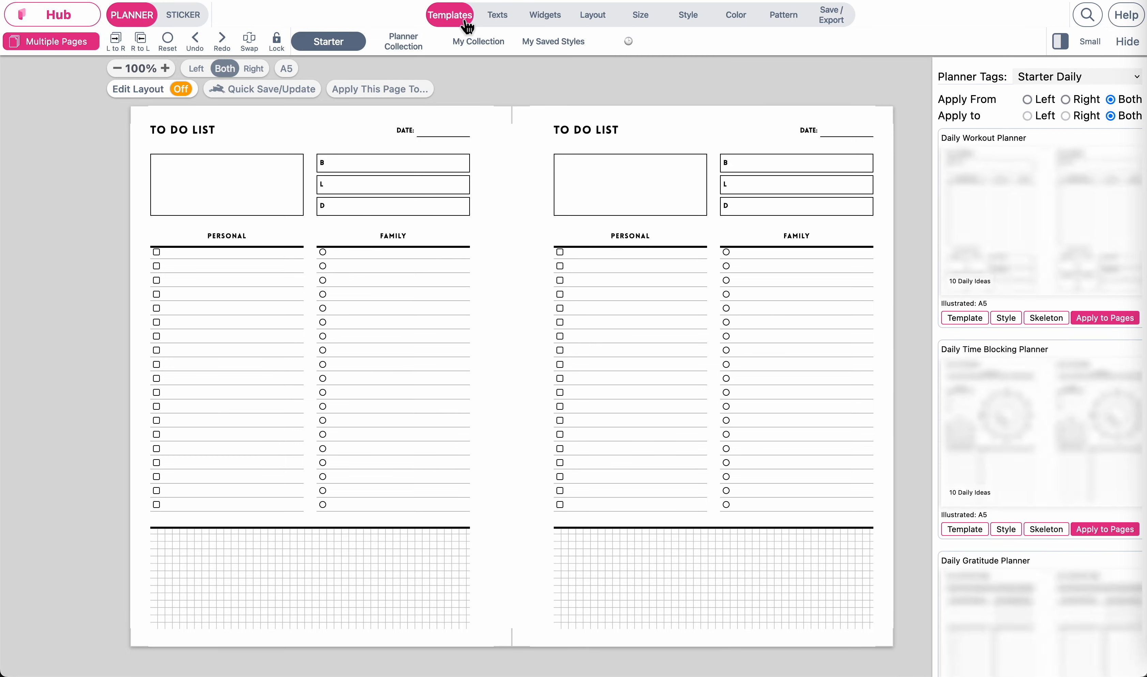
pyautogui.click(1083, 79)
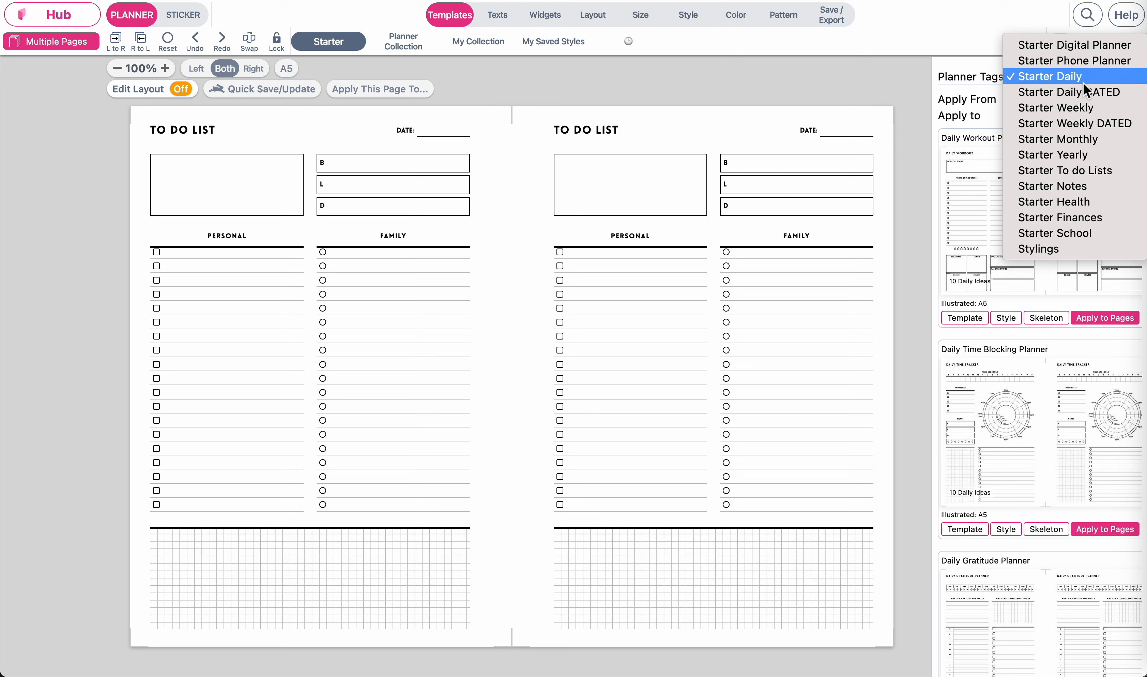
pyautogui.click(1044, 250)
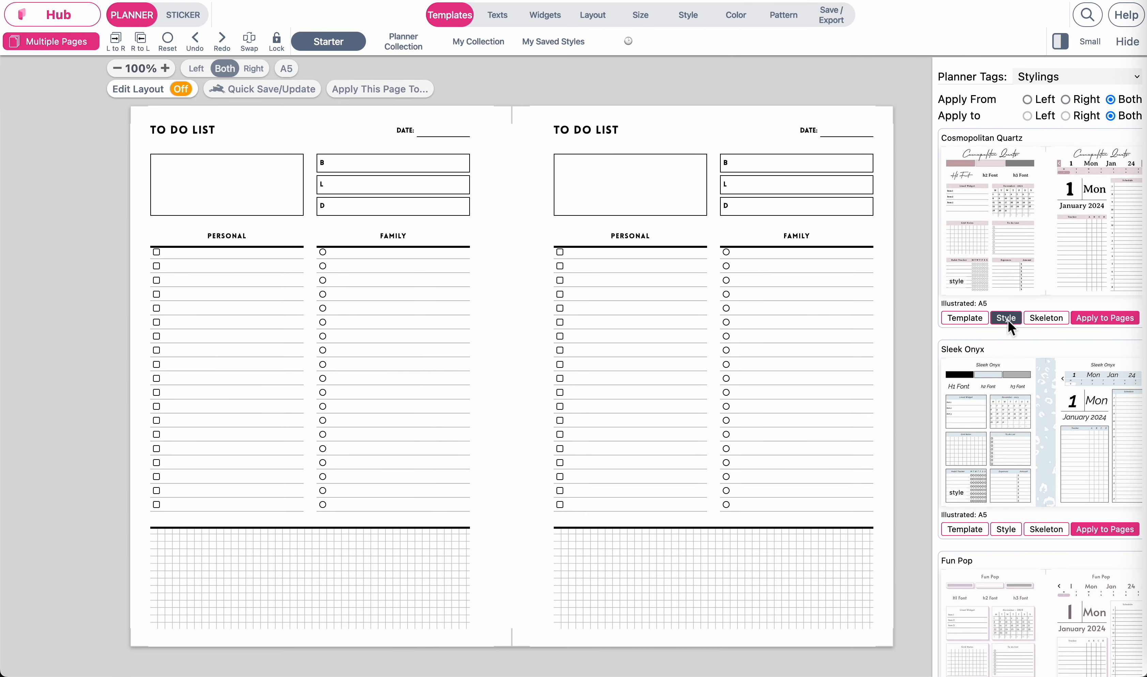
pyautogui.click(1006, 318)
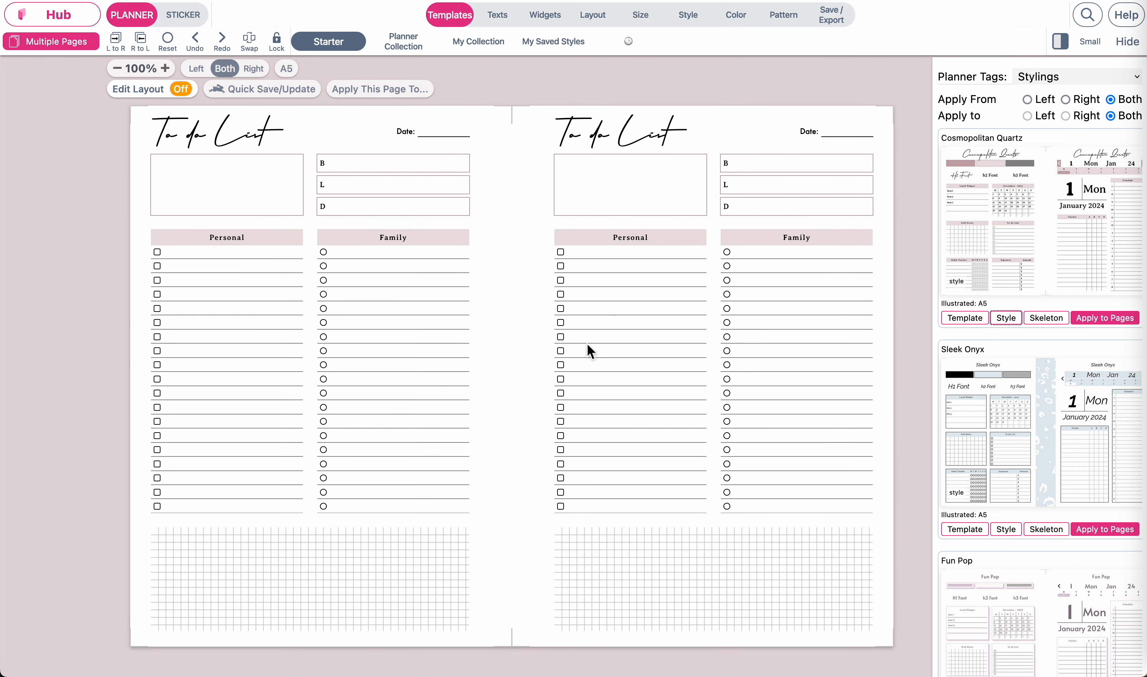
# Try the Sleek Onyx and Fun Pop styles on both to-do list pages.
pyautogui.scroll(-3, 1078, 389)
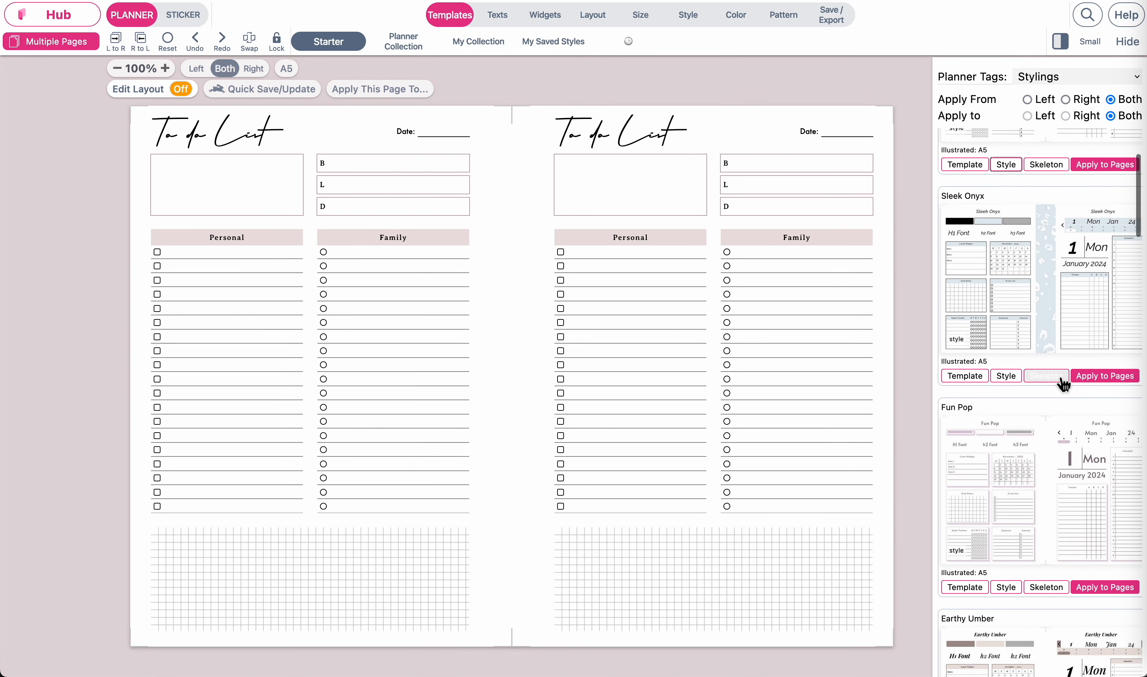
pyautogui.click(1008, 377)
pyautogui.scroll(-4, 1009, 380)
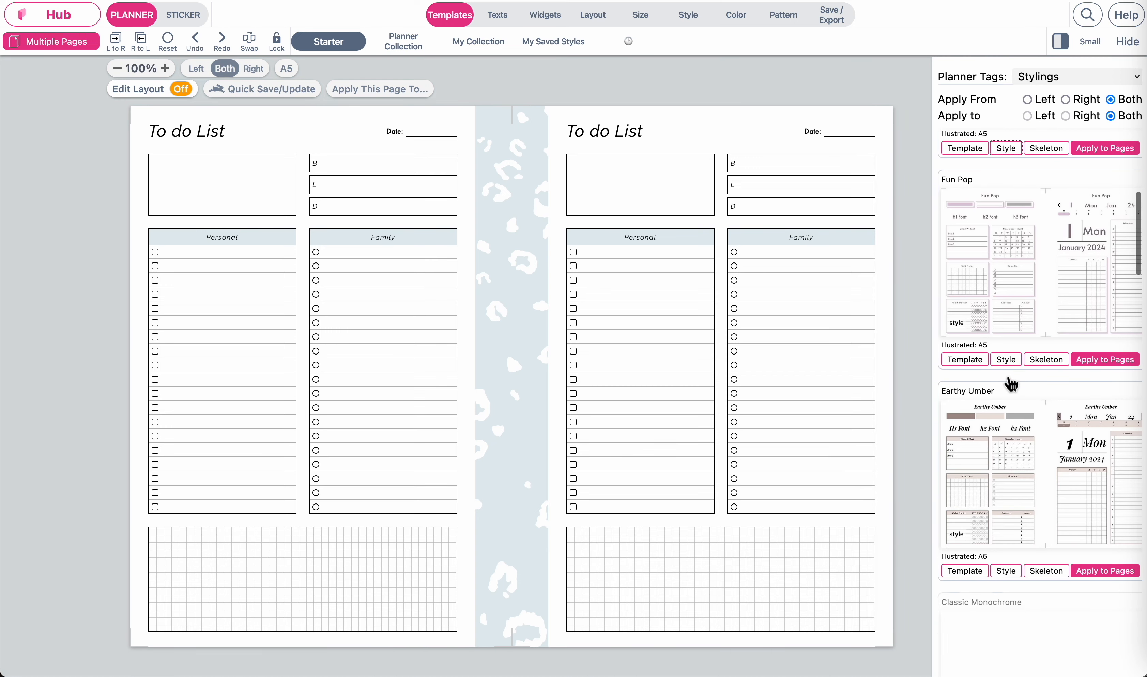
pyautogui.click(1009, 363)
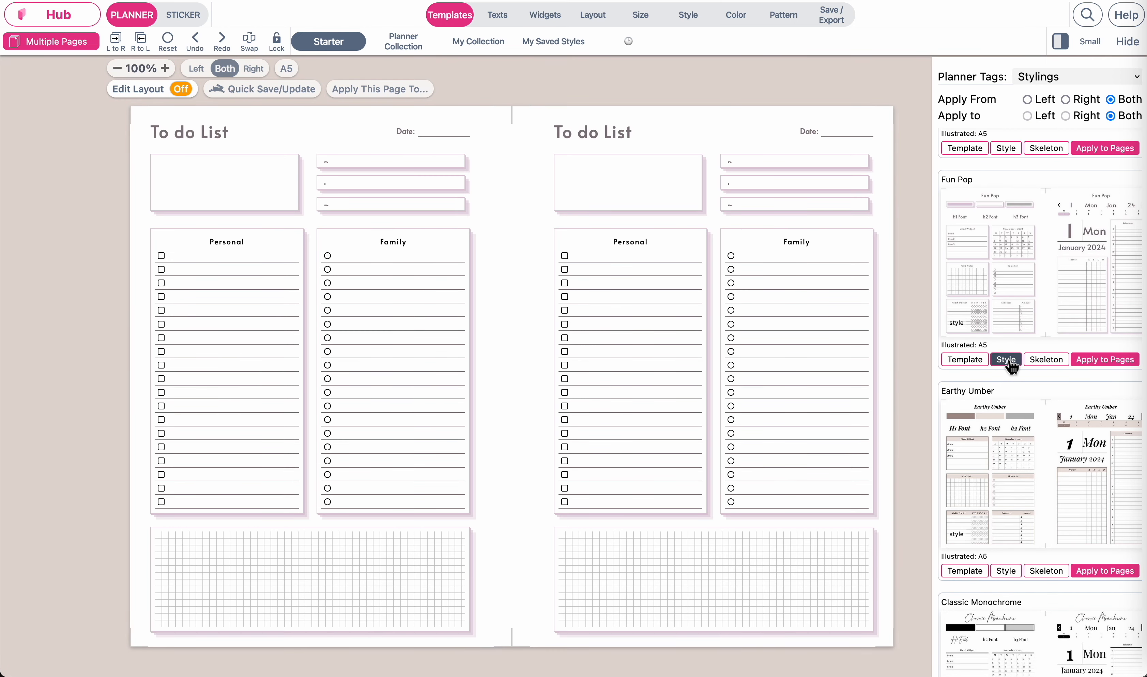
# Try the Earthy Umber and Classic Monochrome styles on both to-do list pages.
pyautogui.scroll(-3, 1072, 503)
pyautogui.click(1008, 389)
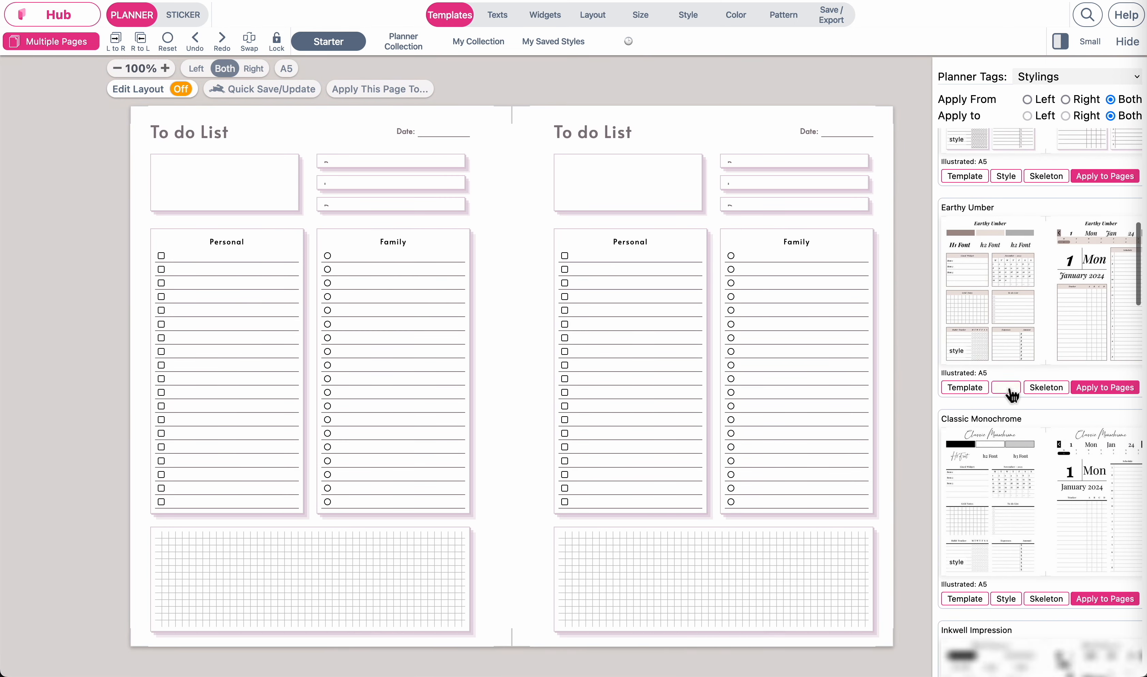
pyautogui.scroll(-3, 1011, 393)
pyautogui.click(1008, 388)
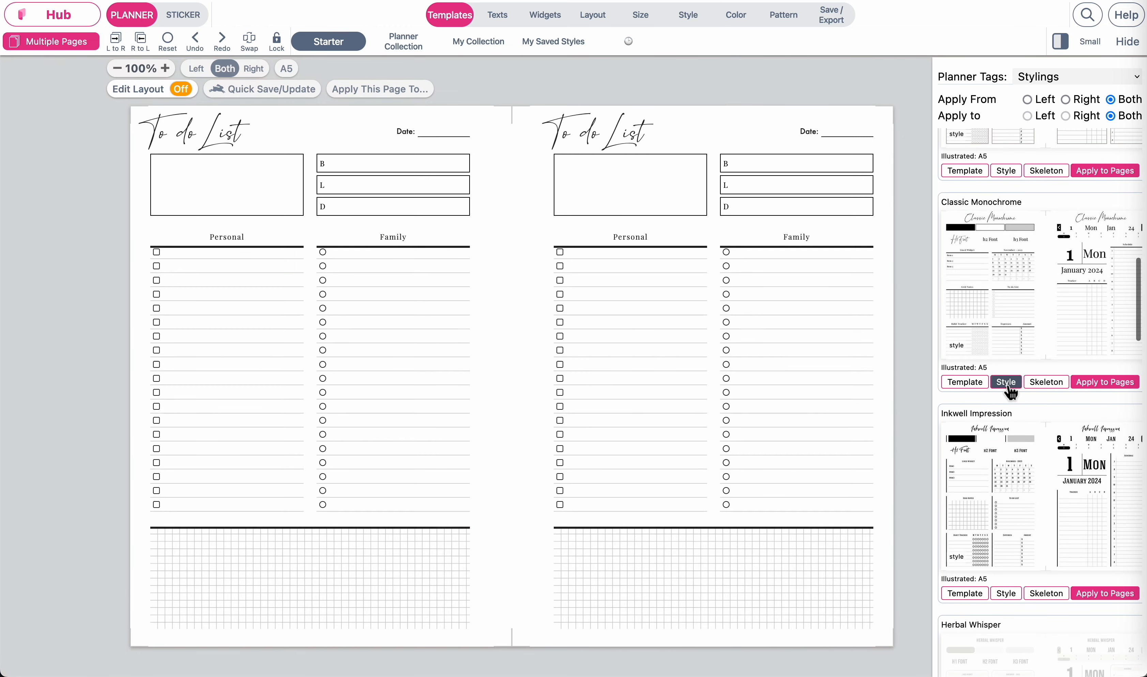
# Try the Inkwell Impression and Herbal Whisper styles on both to-do list pages.
pyautogui.scroll(-3, 1009, 393)
pyautogui.click(1008, 392)
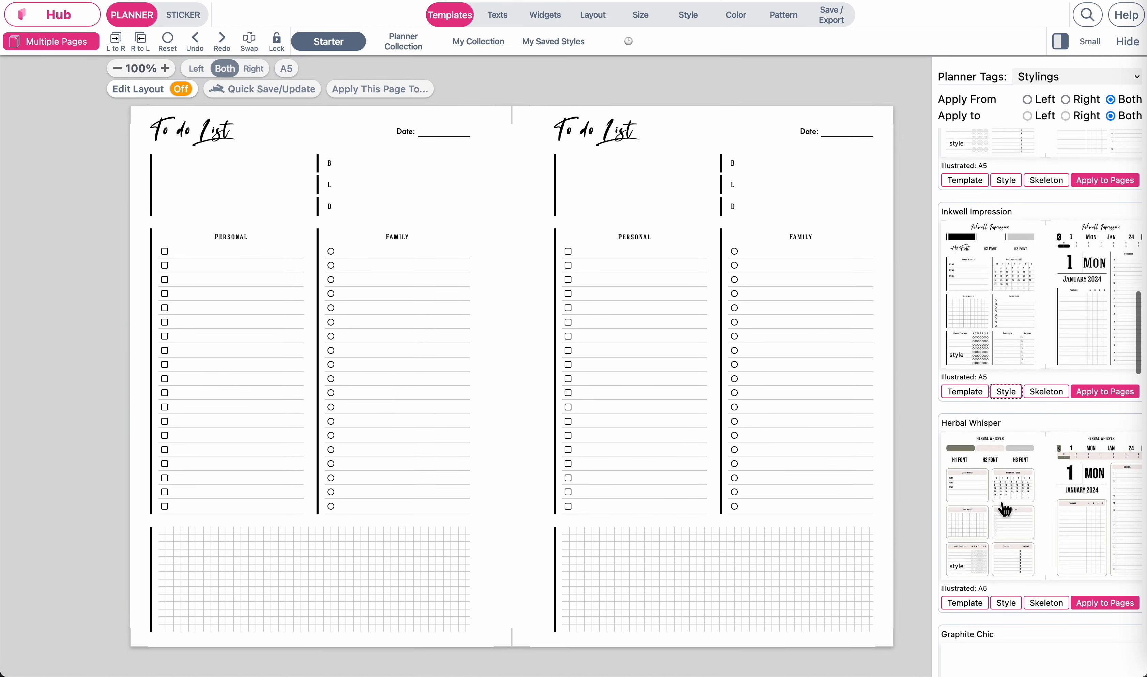
pyautogui.scroll(-3, 1006, 511)
pyautogui.click(1007, 425)
# Apply the Graphite Chic style to both to-do list pages.
pyautogui.scroll(-3, 1011, 434)
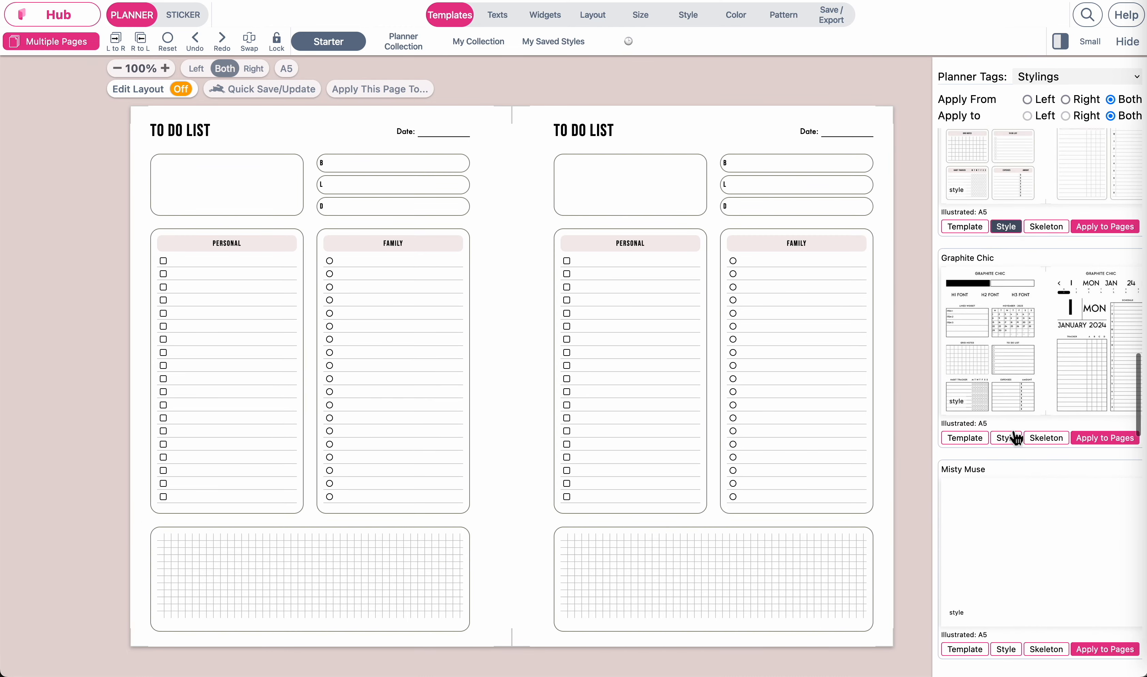
pyautogui.click(1007, 433)
pyautogui.click(1009, 433)
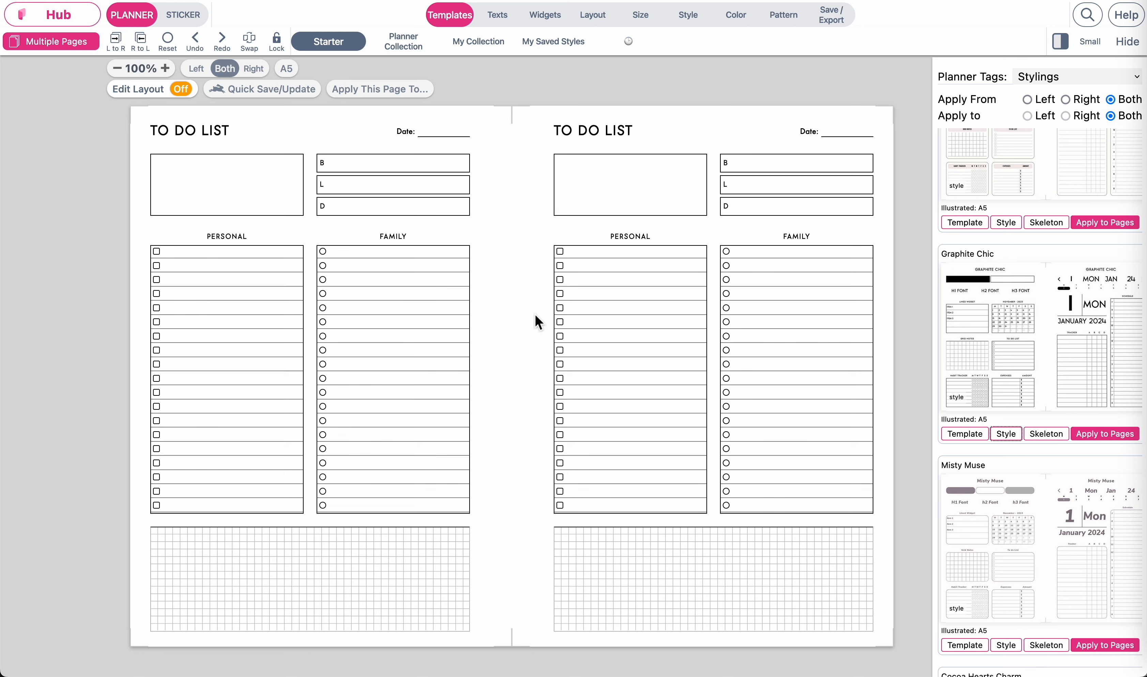
# Set the H1 title main font to the script font Antariksa Regular at size 27 on both pages.
pyautogui.click(497, 21)
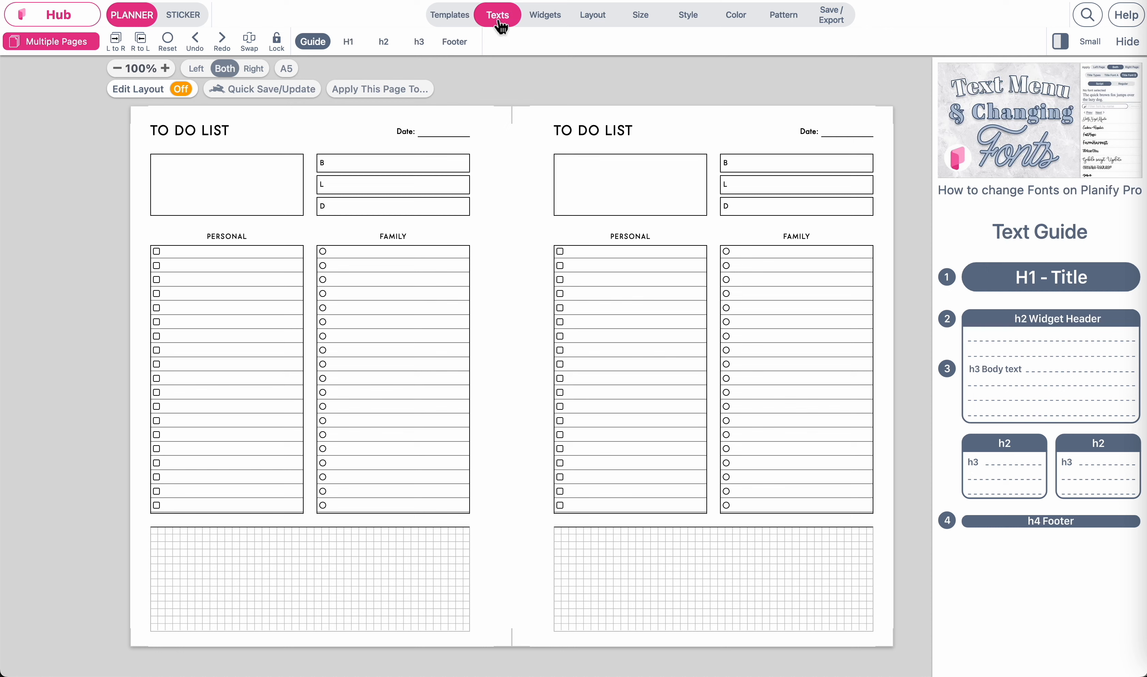
pyautogui.click(348, 41)
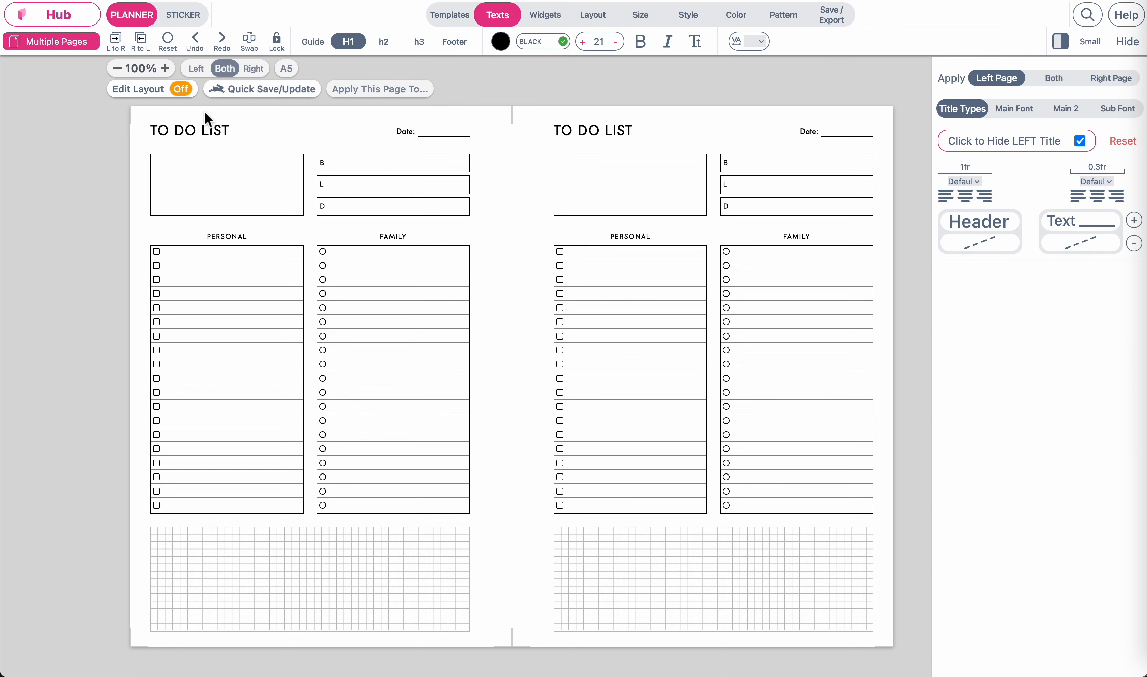
pyautogui.click(1016, 108)
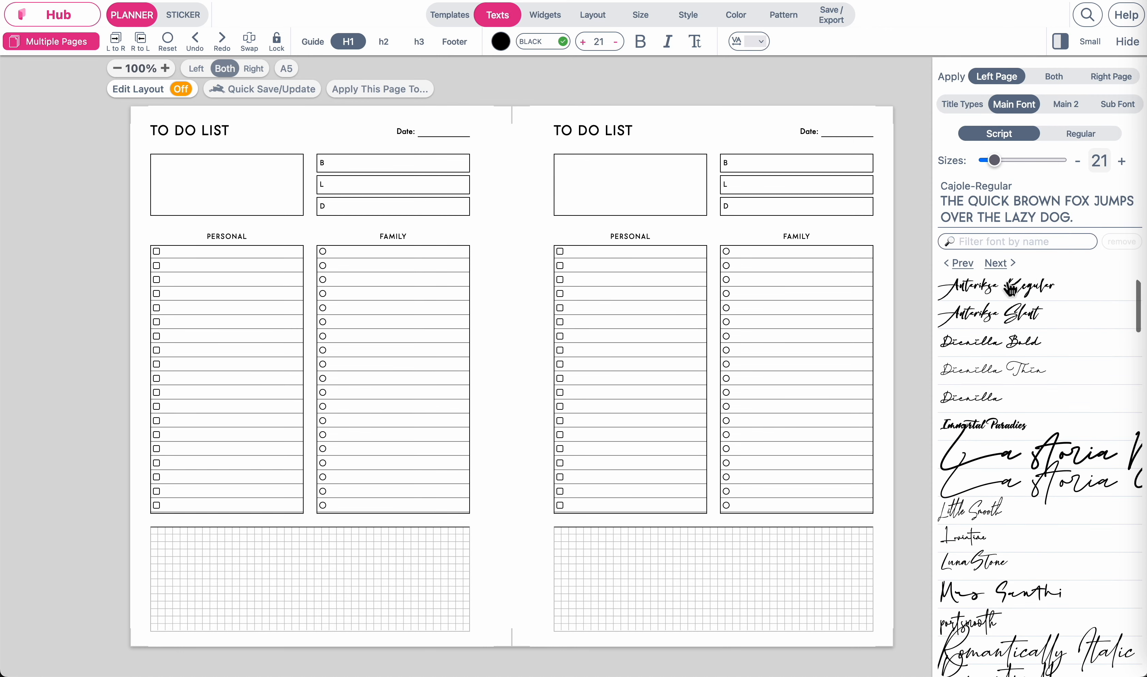
pyautogui.click(1004, 286)
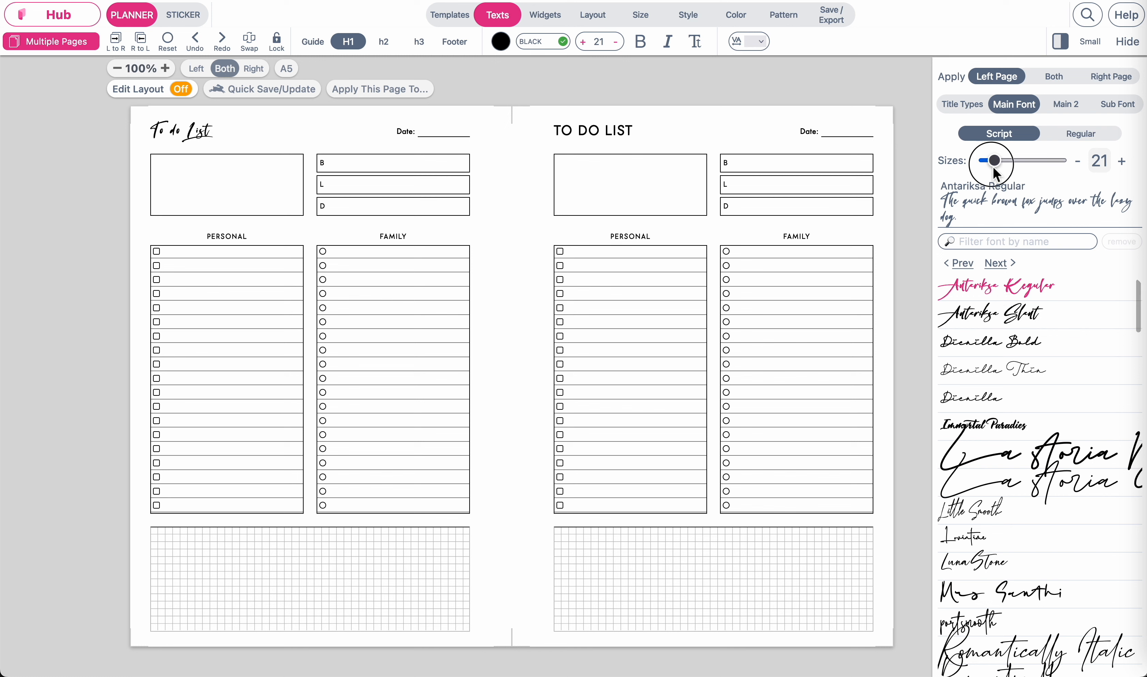
pyautogui.moveTo(993, 162)
pyautogui.mouseDown()
pyautogui.moveTo(1006, 163)
pyautogui.moveTo(1000, 170)
pyautogui.mouseUp()
pyautogui.click(1054, 76)
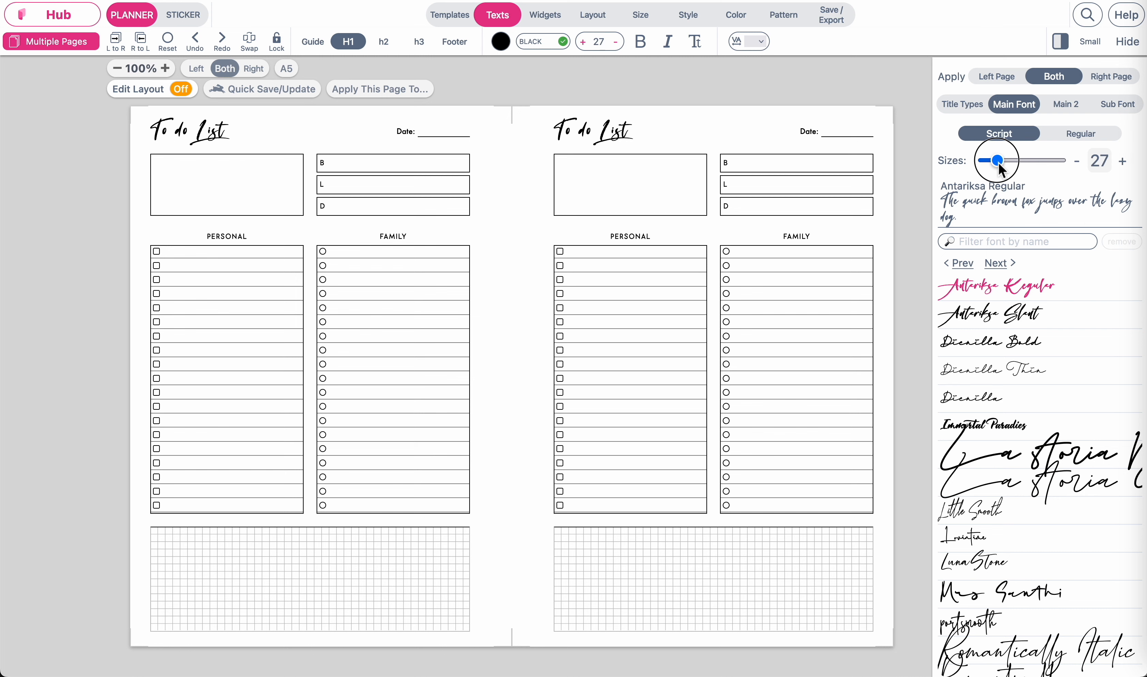
# Apply the public background pattern FloralLineArt121 with grey spots on white to the planner's border.
pyautogui.click(784, 16)
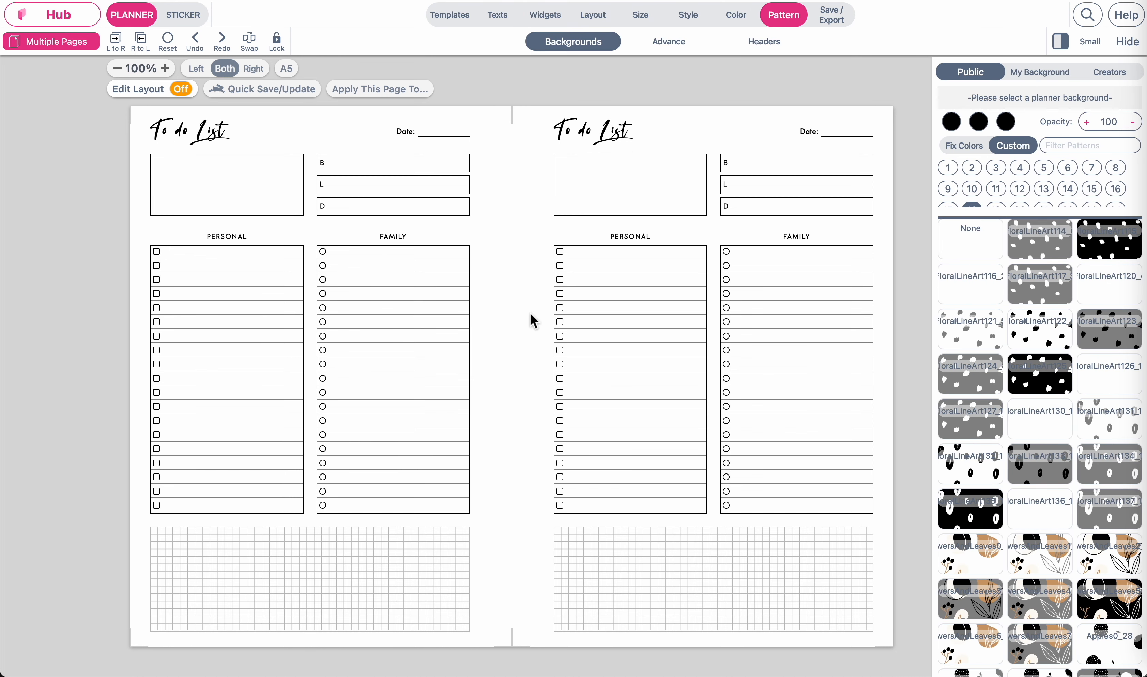
pyautogui.click(967, 333)
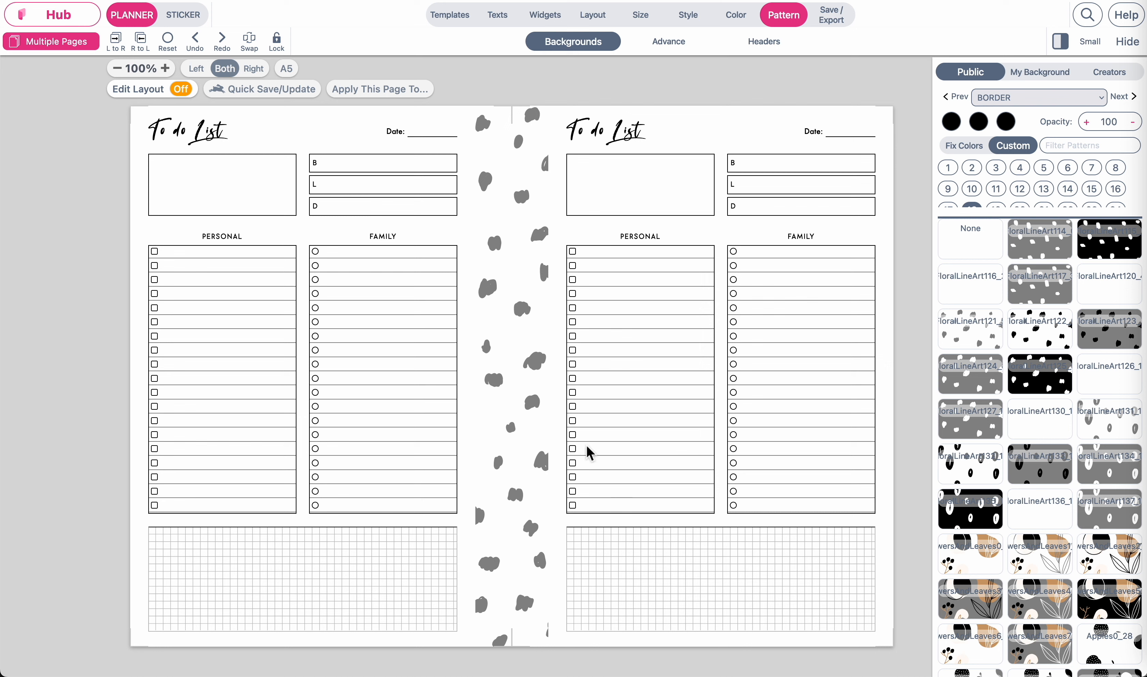
# Prepare the current design for saving as a reusable style and name it "favorite style".
pyautogui.click(836, 24)
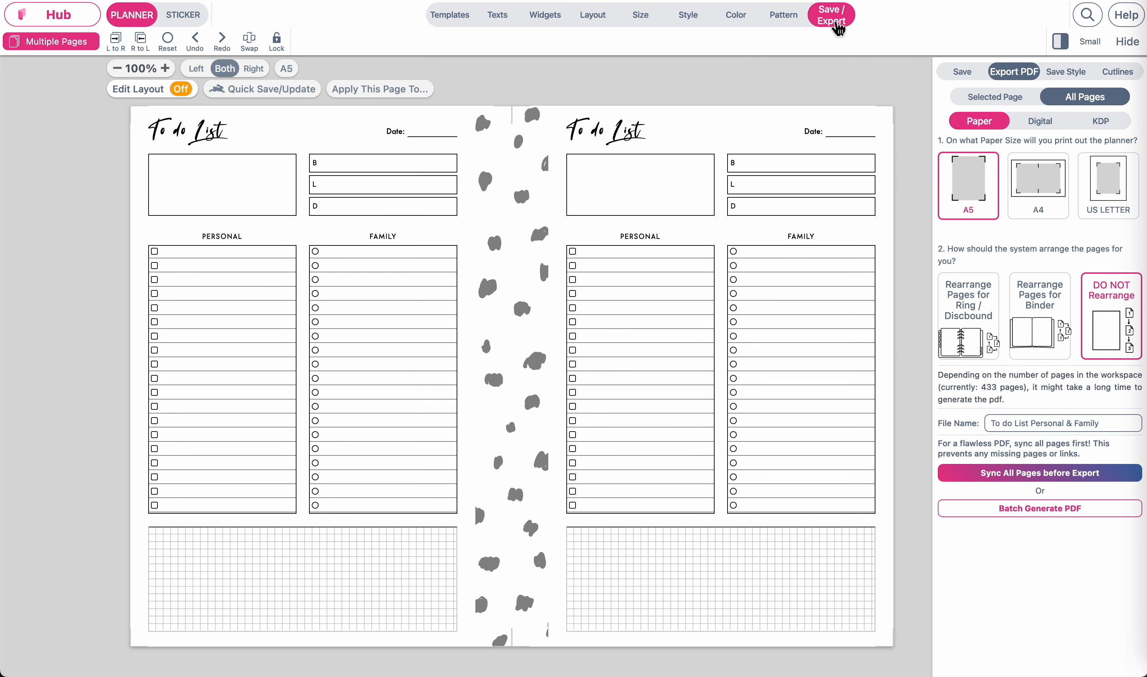
pyautogui.click(1061, 74)
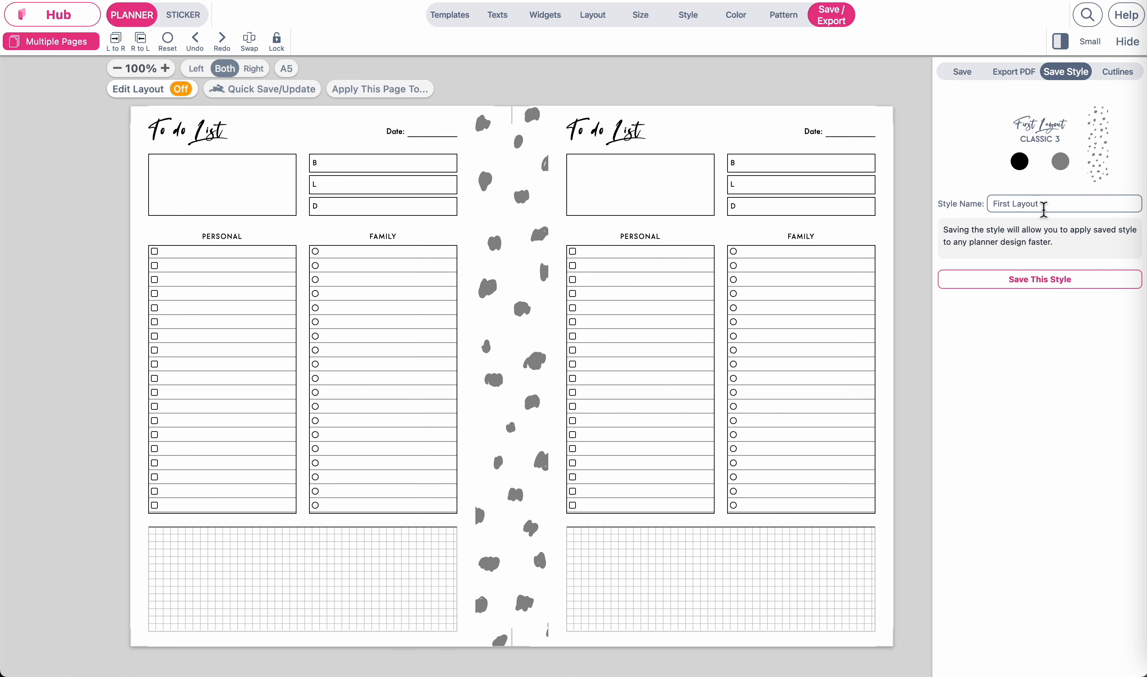
pyautogui.moveTo(1095, 204); pyautogui.dragTo(903, 205)
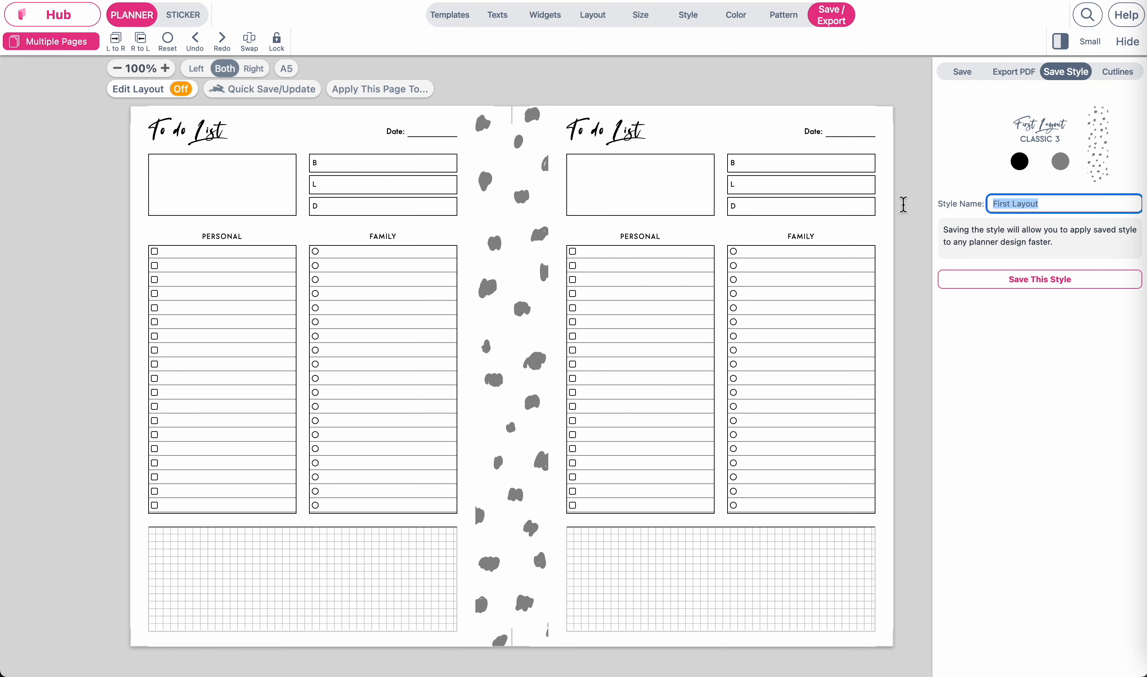
pyautogui.write('favorite')
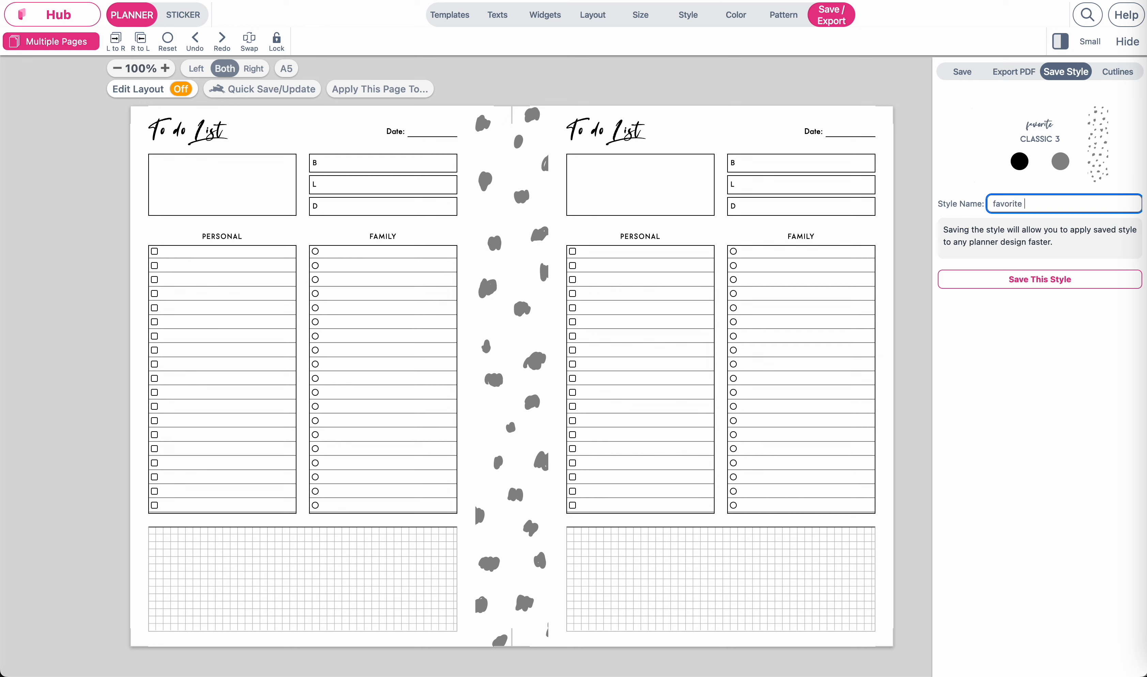
pyautogui.write(' style')
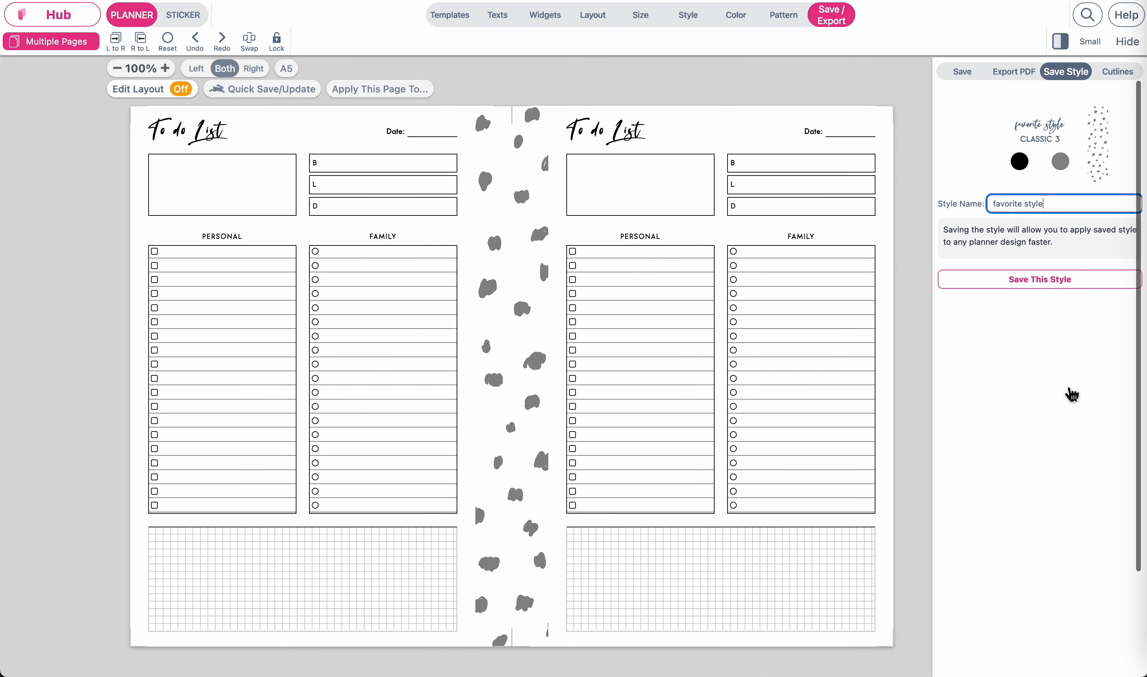
# Find "pink style" among the saved styles and apply it to the to-do list pages.
pyautogui.click(450, 17)
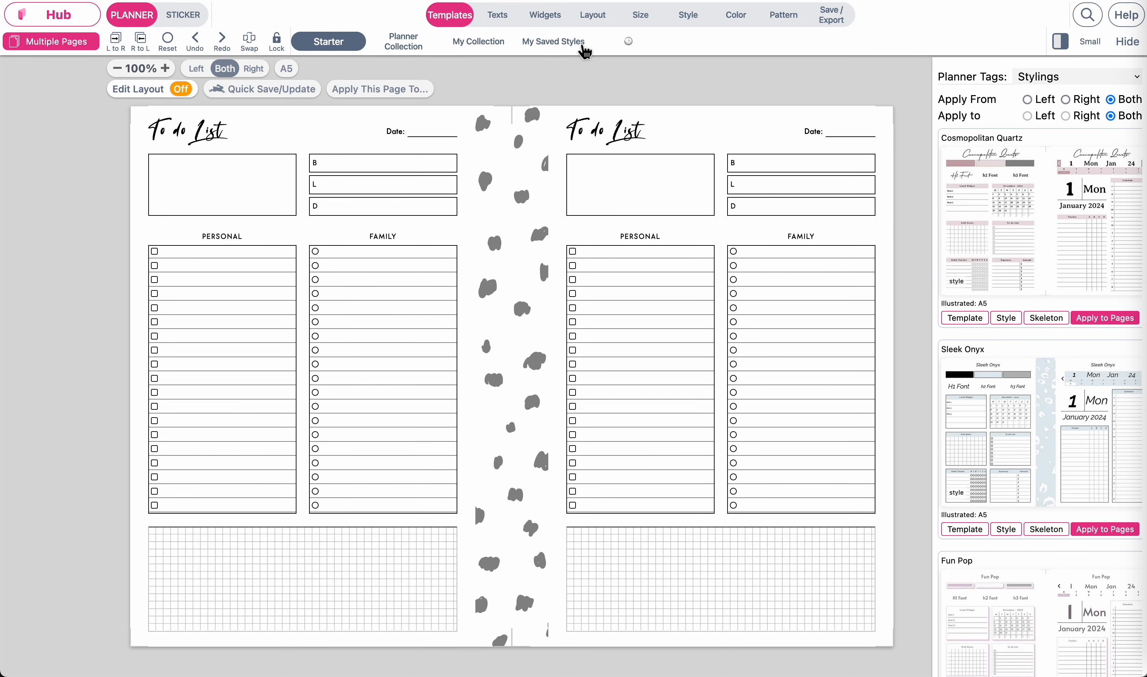
pyautogui.click(553, 42)
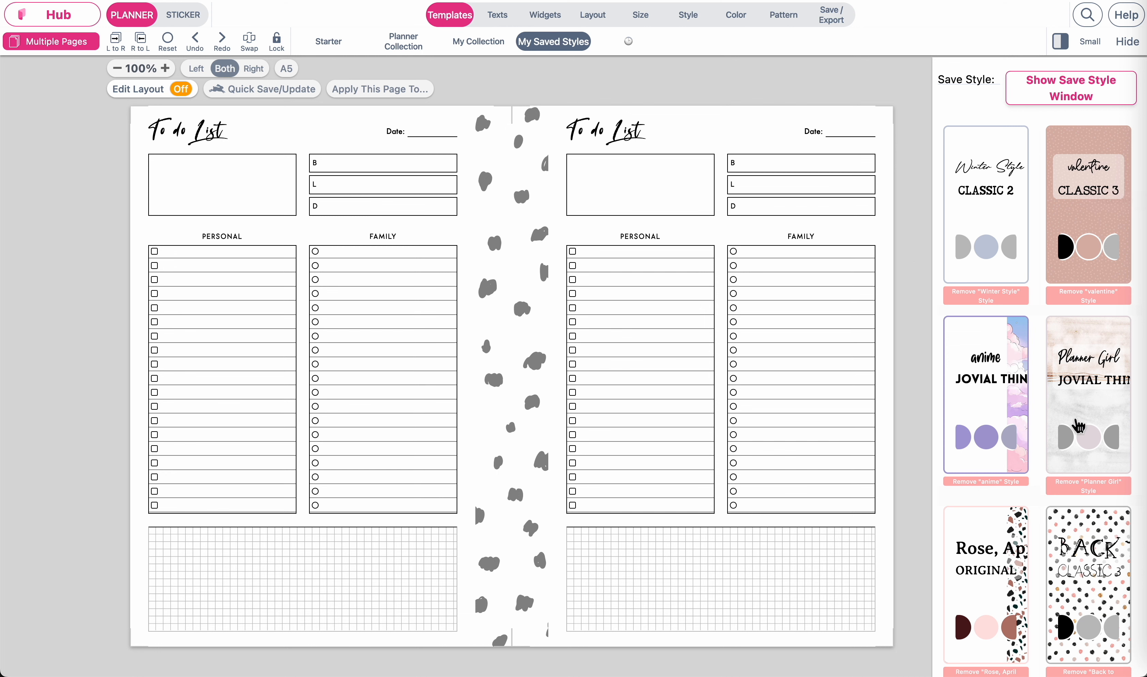
pyautogui.scroll(-20, 1097, 384)
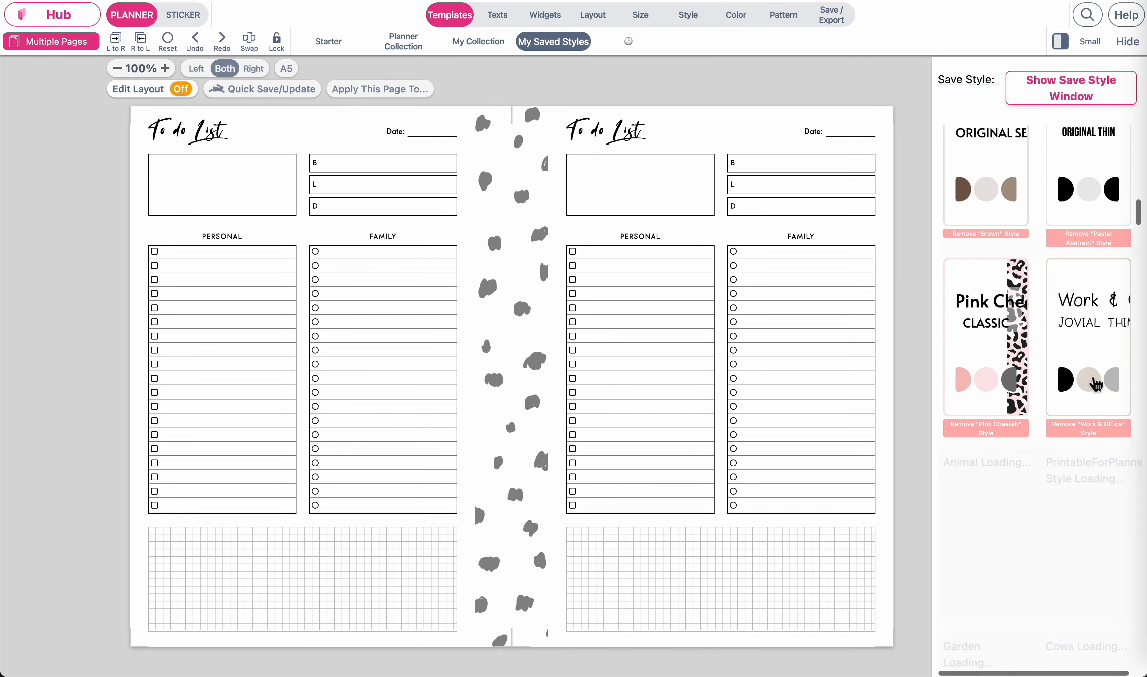
pyautogui.scroll(-20, 1096, 384)
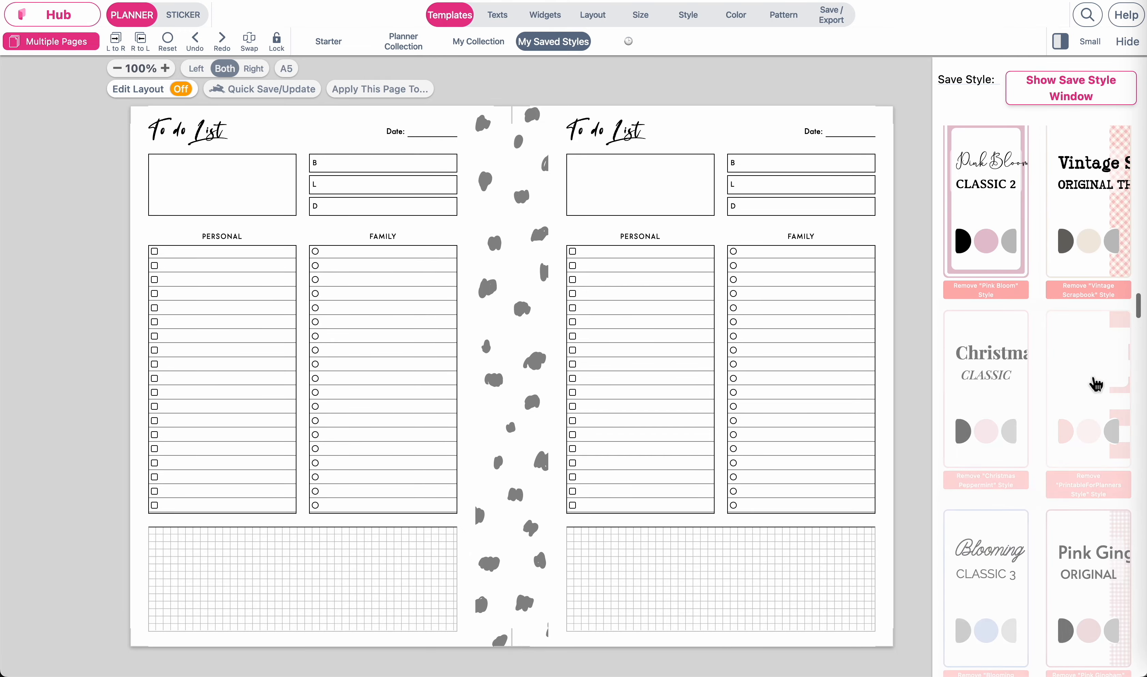
pyautogui.scroll(-5, 1096, 385)
pyautogui.scroll(15, 1096, 384)
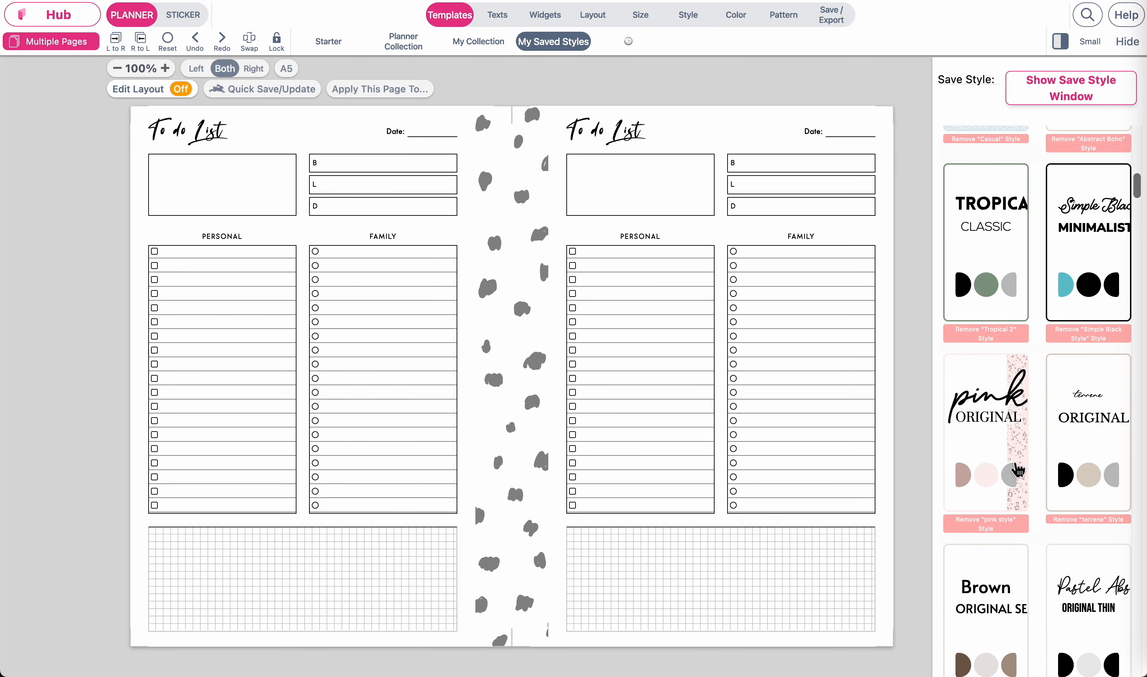
pyautogui.scroll(-3, 1018, 470)
pyautogui.click(992, 210)
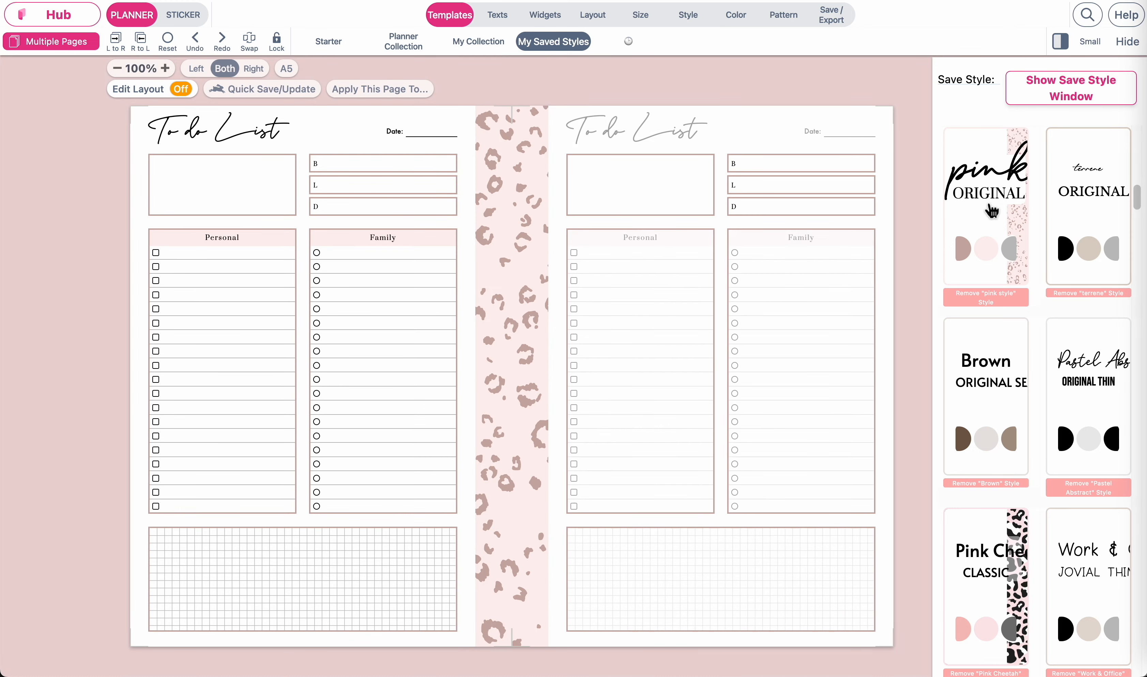
# Apply the saved "Work & Office" style to the to-do list pages.
pyautogui.scroll(-3, 992, 211)
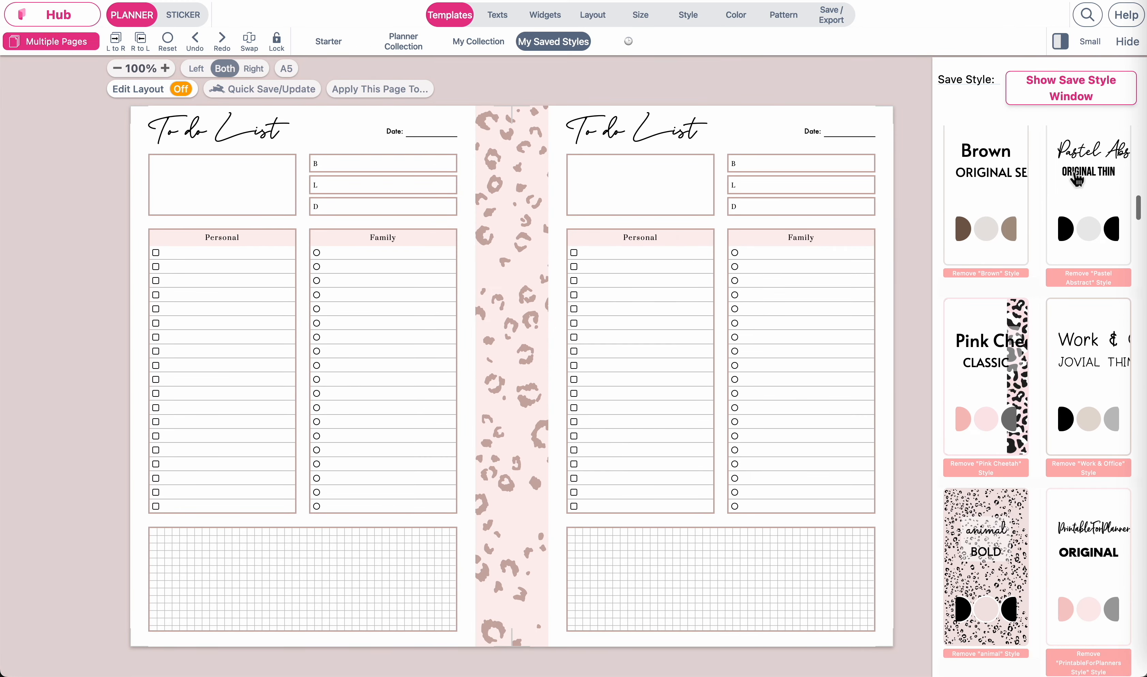
pyautogui.click(1085, 381)
pyautogui.scroll(-3, 1090, 354)
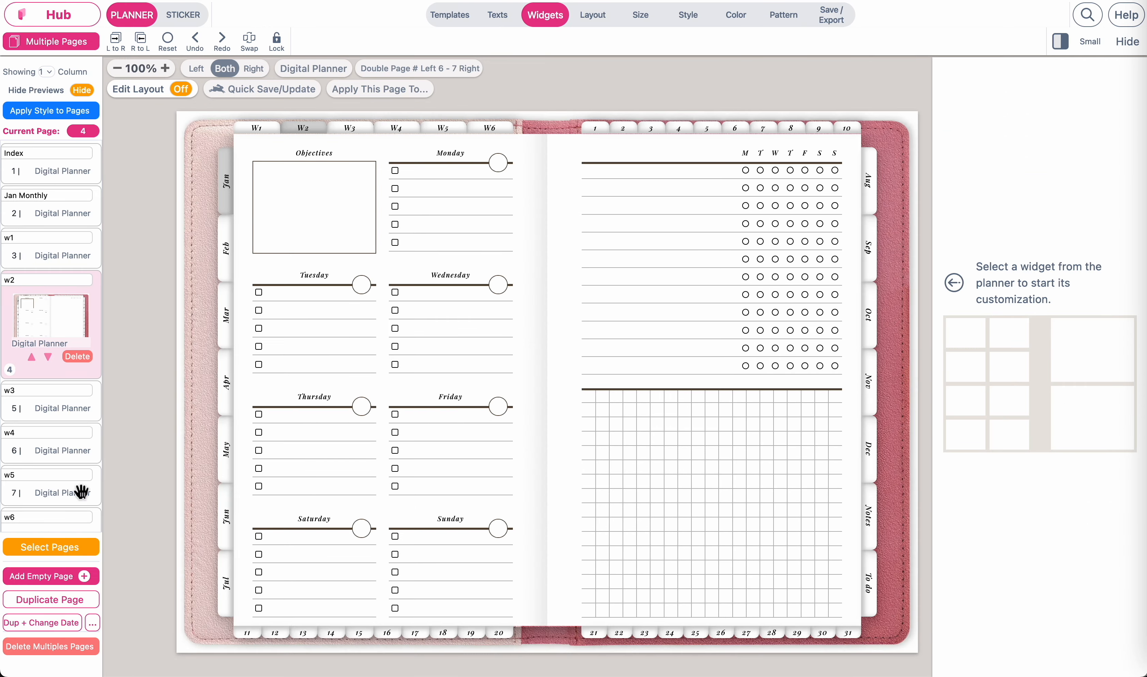
# Open the December 20 daily page and apply the Cosmopolitan Quartz styling to it.
pyautogui.scroll(-10, 82, 491)
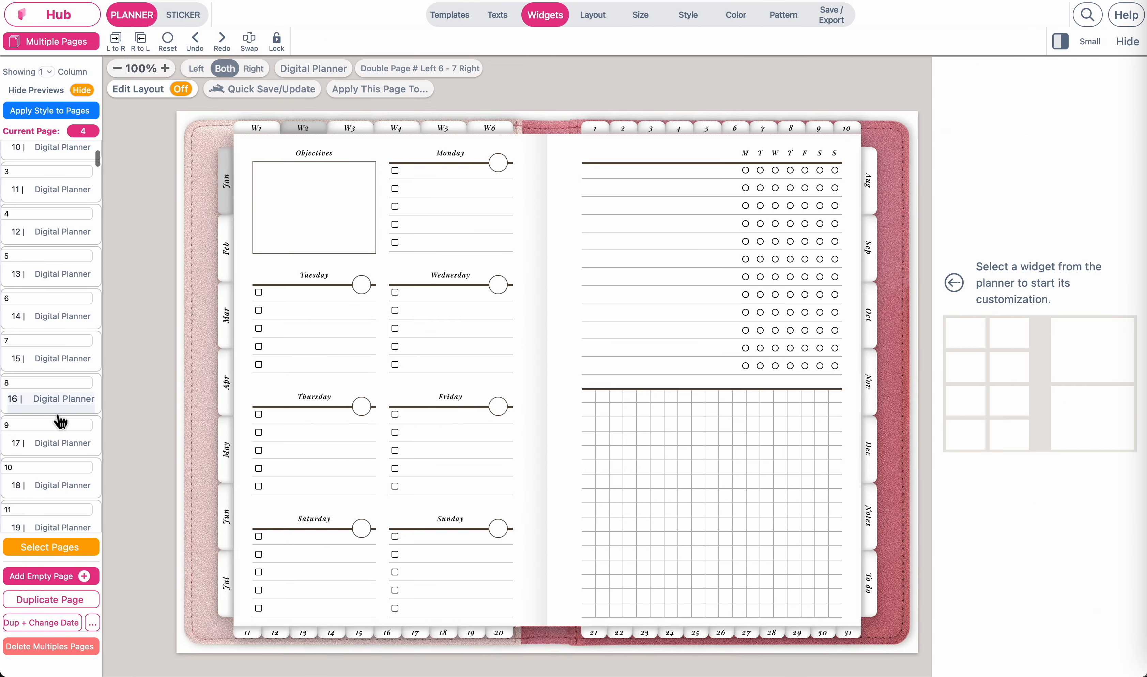
pyautogui.click(59, 418)
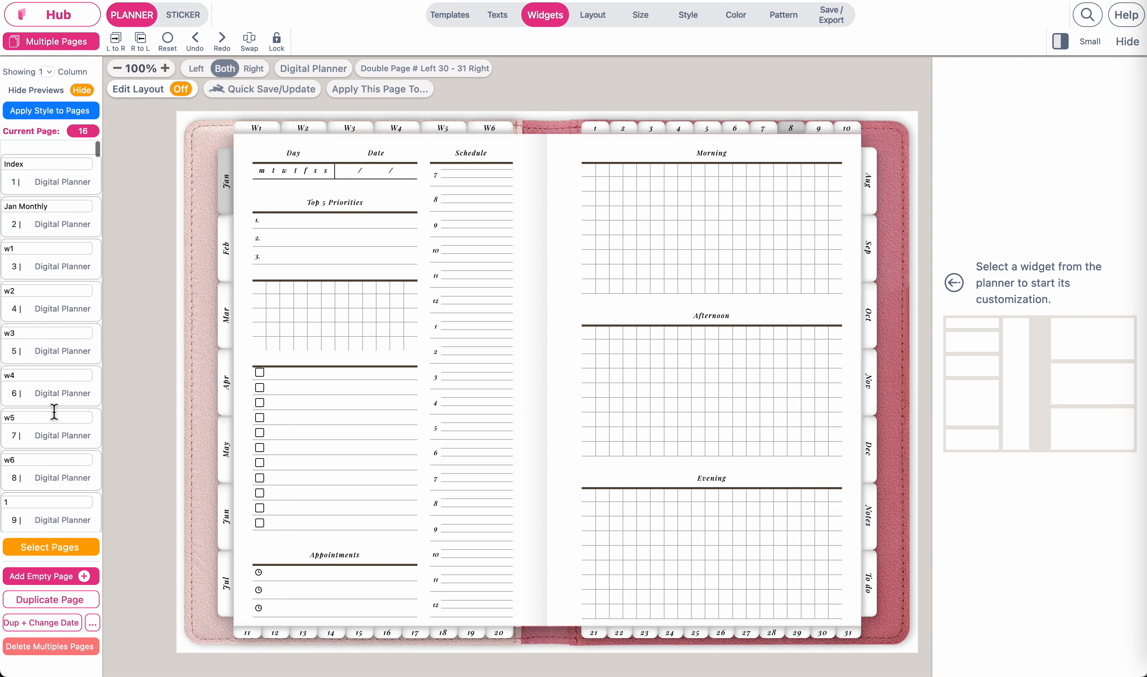
pyautogui.moveTo(96, 148); pyautogui.dragTo(97, 605)
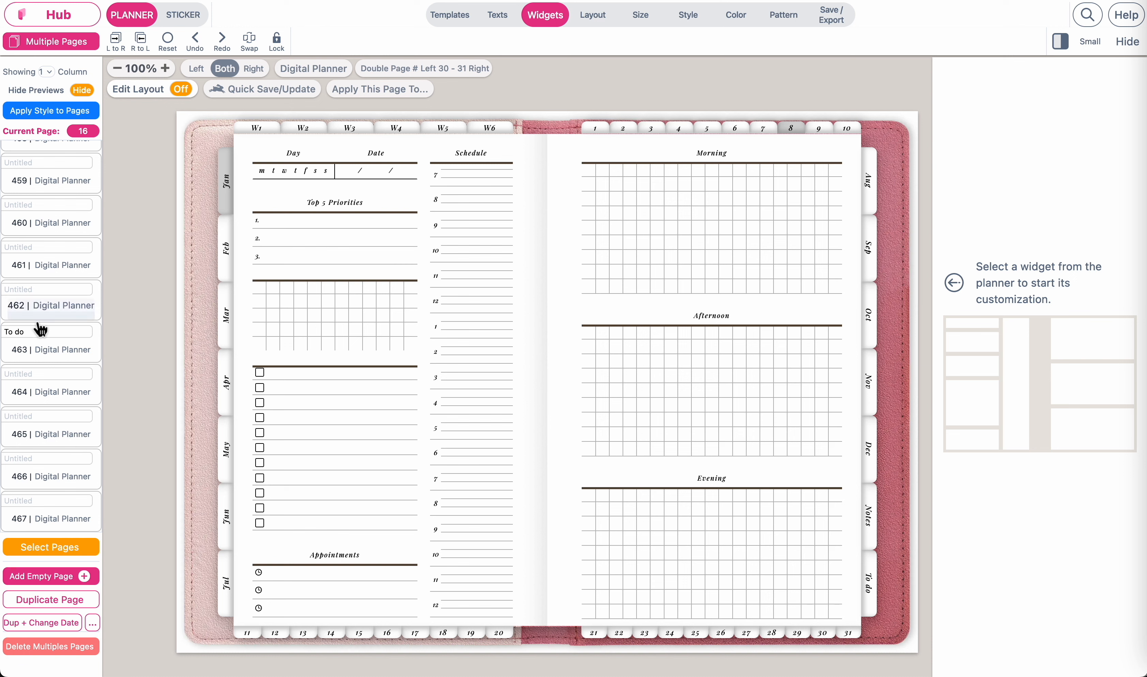
pyautogui.scroll(15, 37, 301)
pyautogui.click(39, 305)
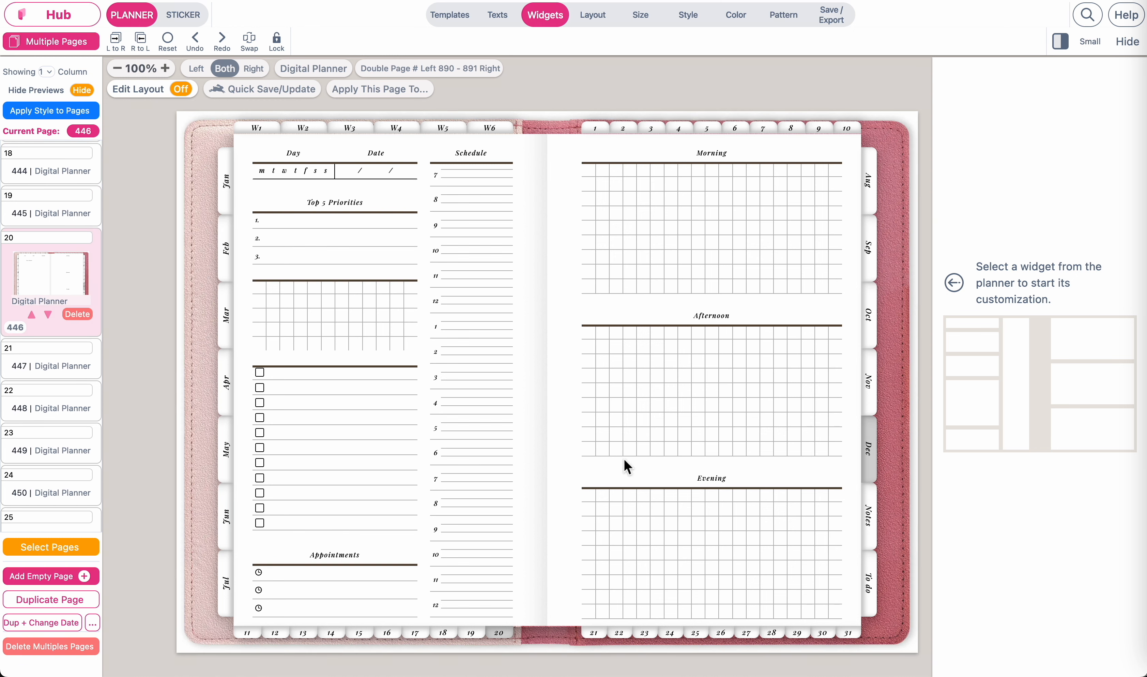
pyautogui.click(458, 21)
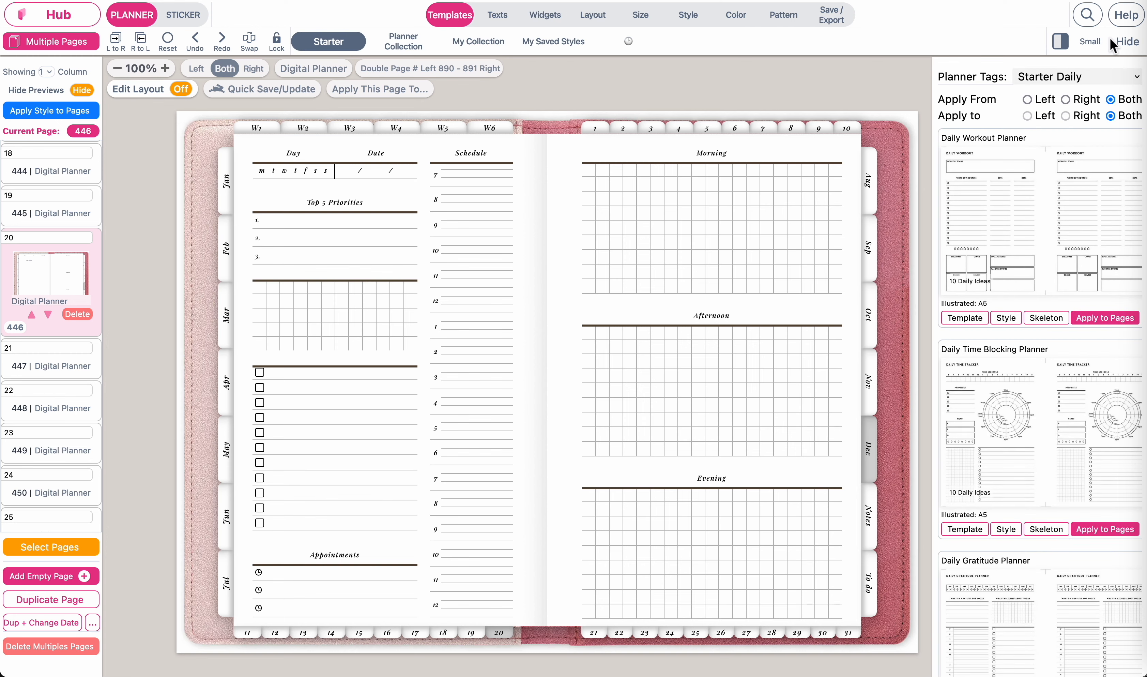
pyautogui.click(1113, 77)
pyautogui.click(1060, 251)
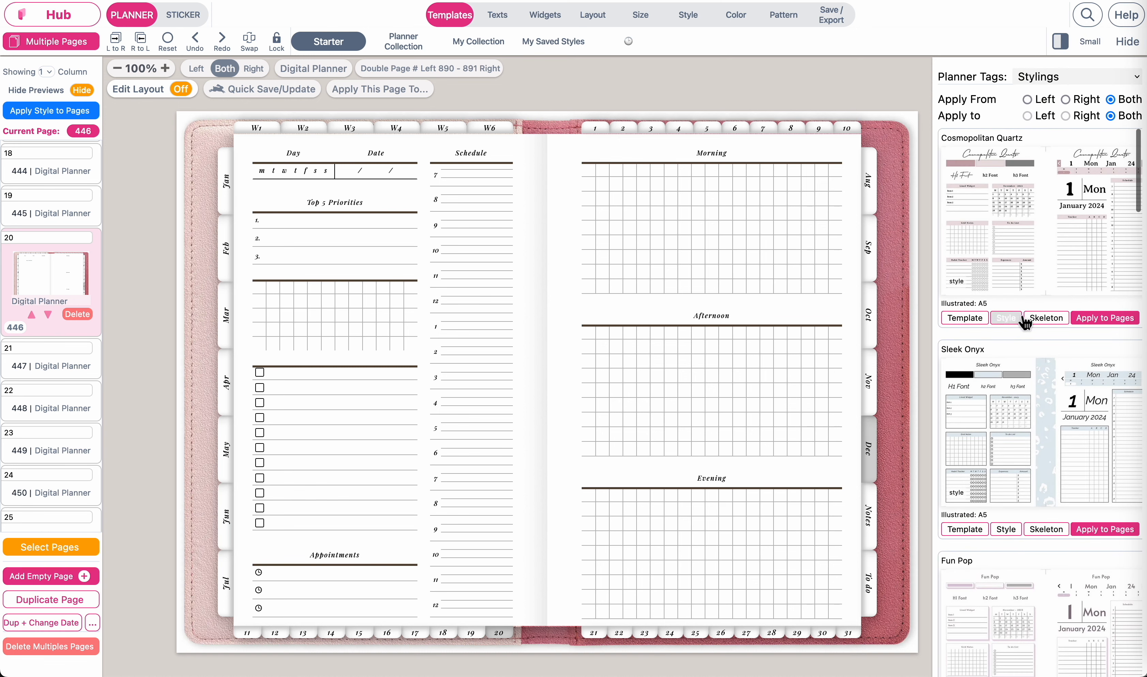
pyautogui.click(1007, 318)
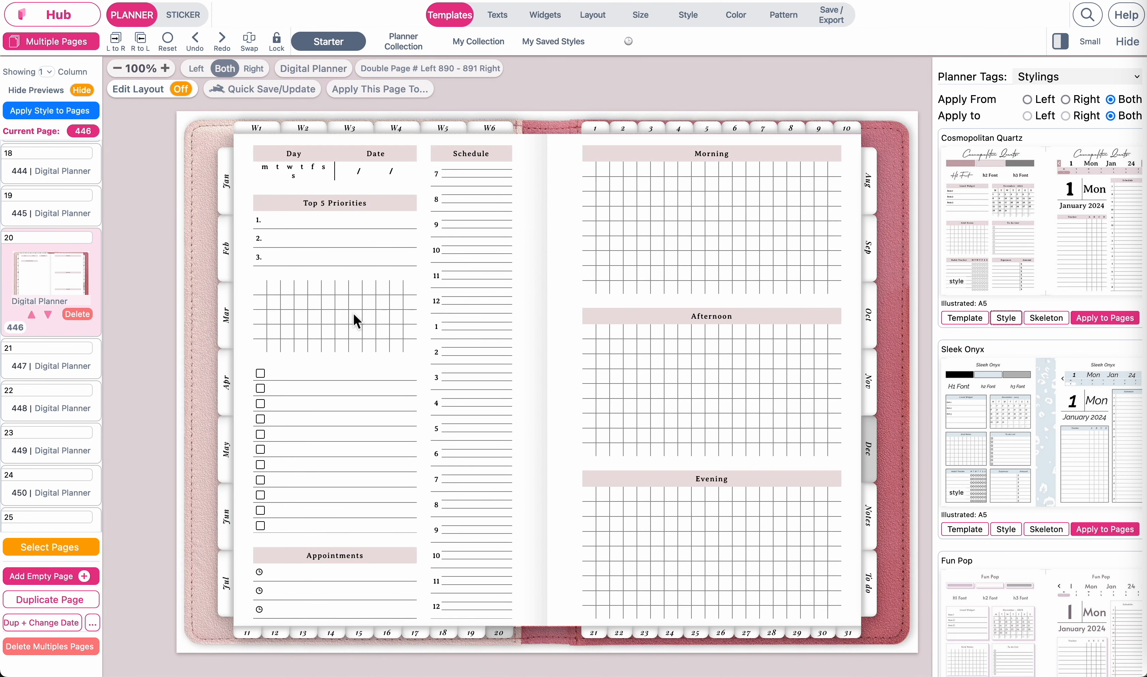
# Compare the neighbouring December 21 and 22 pages with the restyled December 20 page.
pyautogui.click(50, 374)
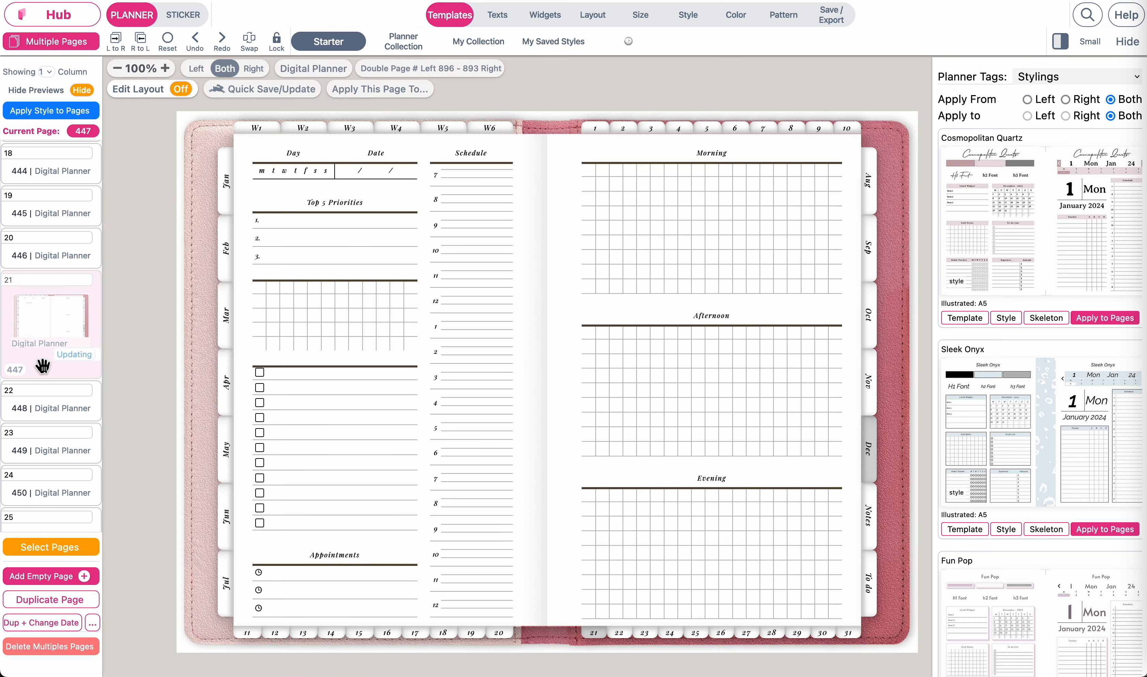
pyautogui.scroll(-1, 43, 366)
pyautogui.click(45, 358)
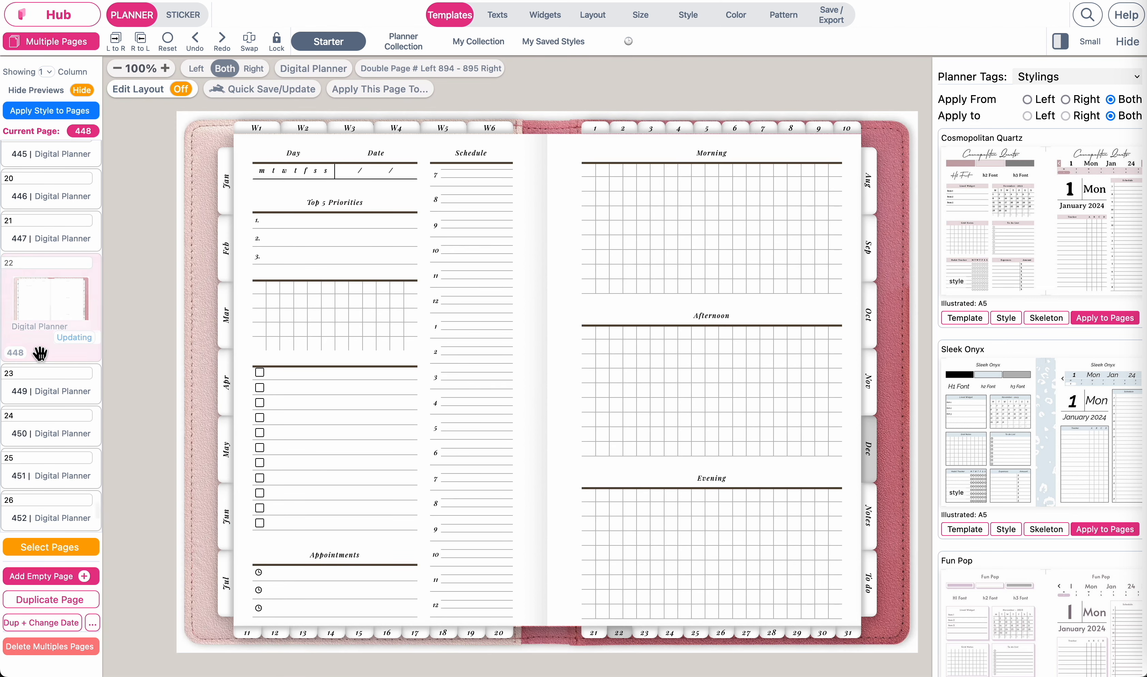
pyautogui.scroll(2, 40, 353)
pyautogui.click(49, 302)
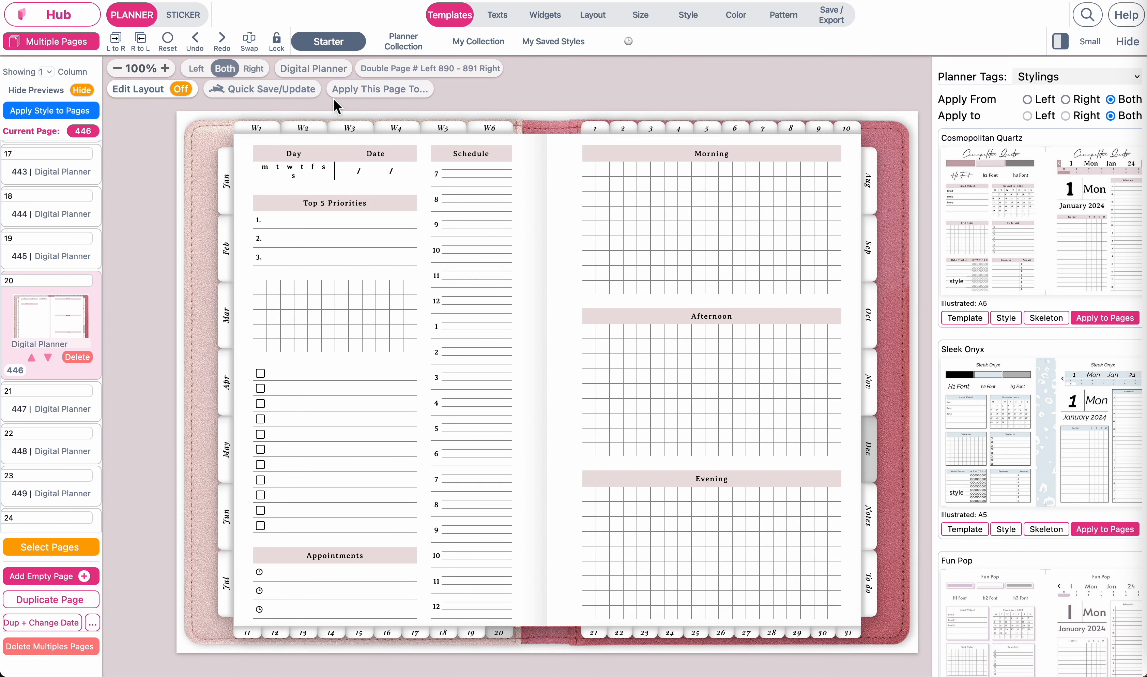
# Apply the December 20 page's skeleton and style to pages 20 through 25, leaving its dates out.
pyautogui.click(414, 96)
pyautogui.scroll(-8, 579, 352)
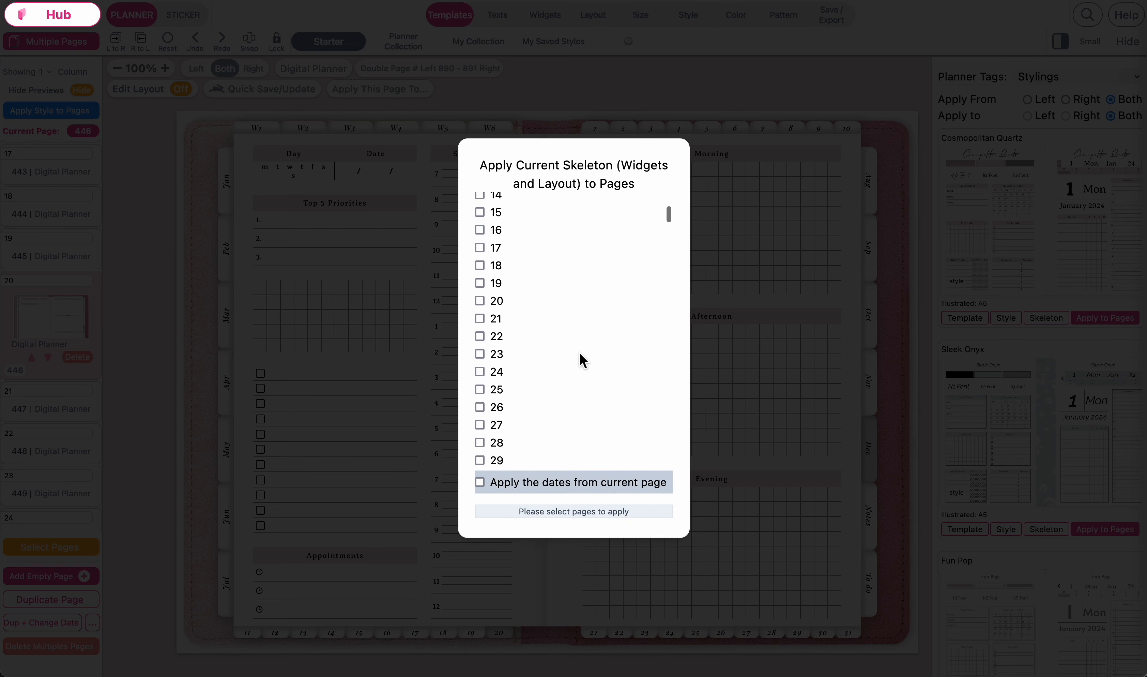
pyautogui.click(480, 301)
pyautogui.click(480, 318)
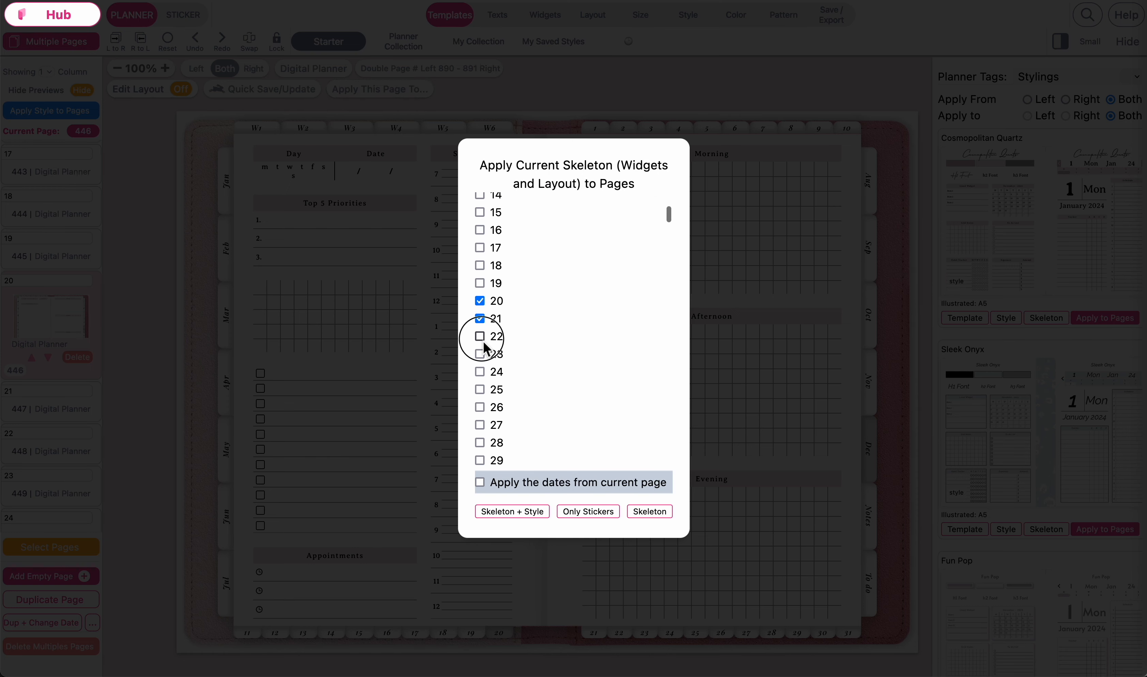
pyautogui.click(480, 336)
pyautogui.click(480, 354)
pyautogui.click(480, 371)
pyautogui.click(480, 389)
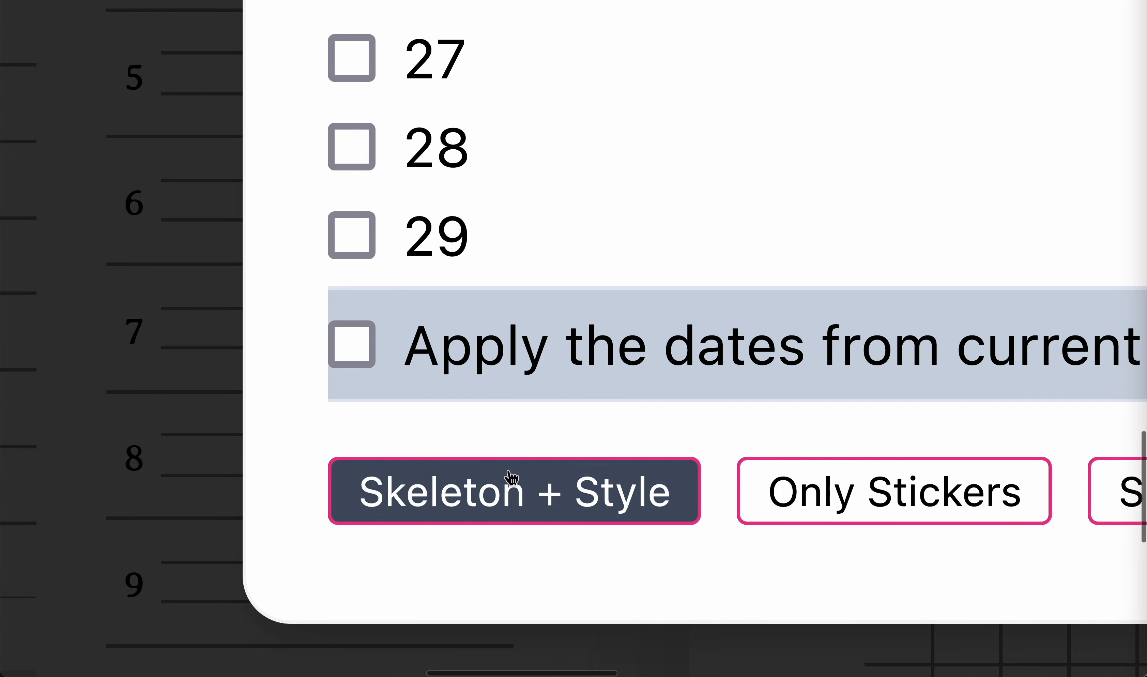
pyautogui.scroll(-10, 609, 466)
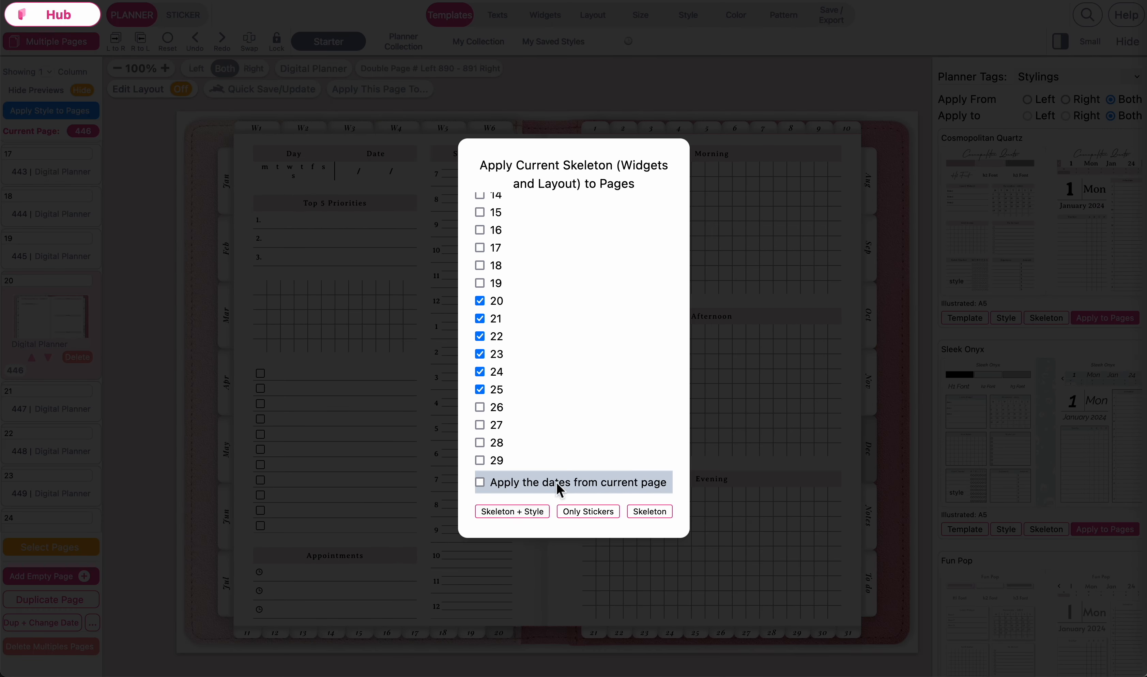
pyautogui.click(524, 513)
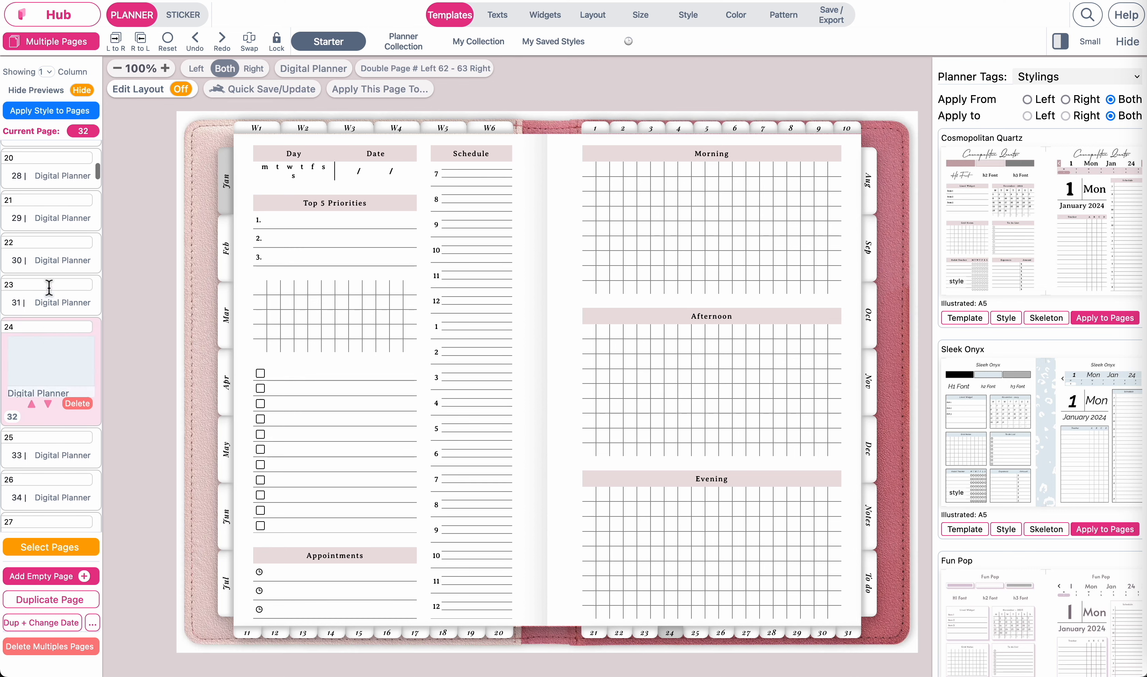
# Check the January 23, 26 and 25 pages for the applied style.
pyautogui.click(58, 357)
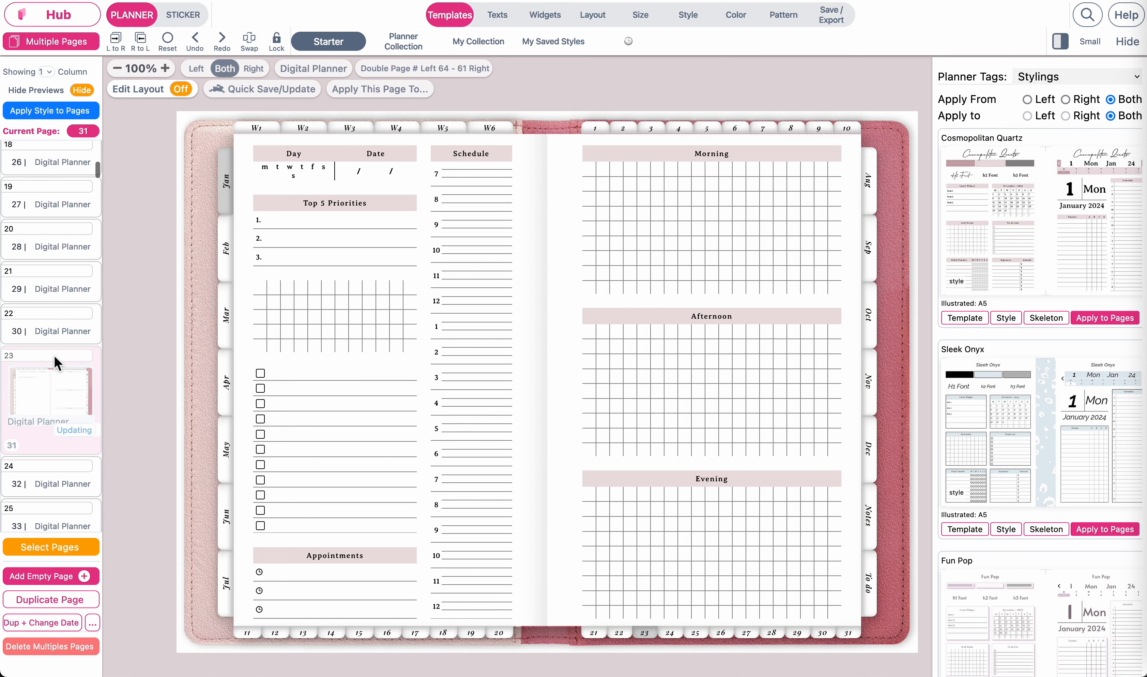
pyautogui.click(38, 492)
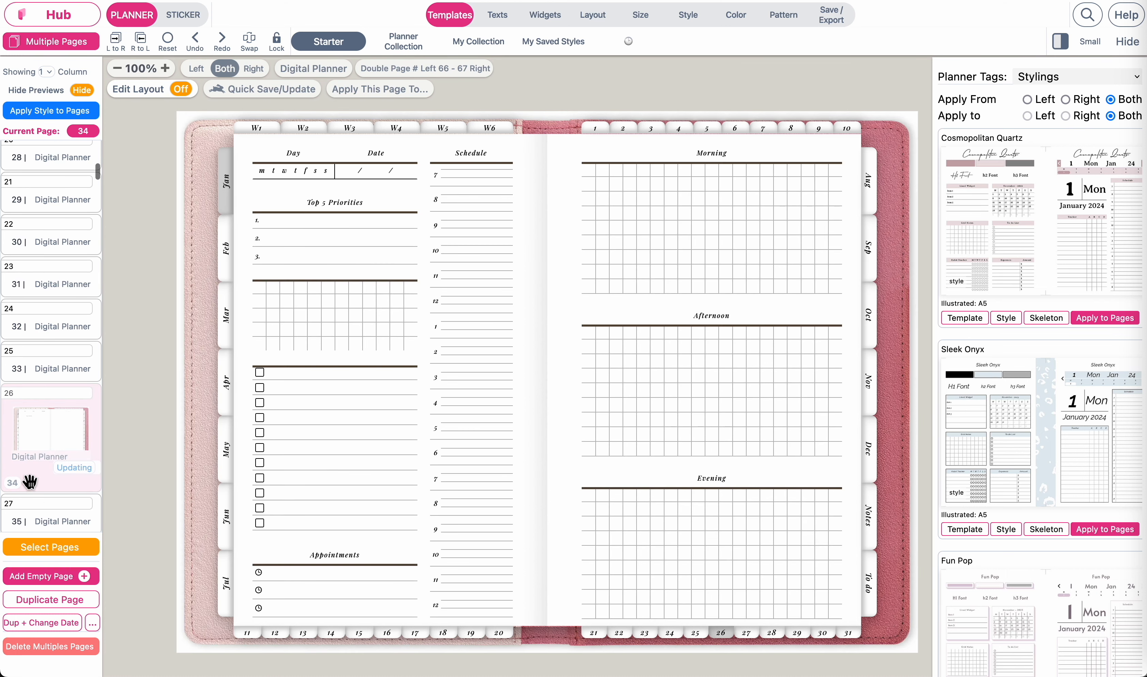
pyautogui.click(50, 372)
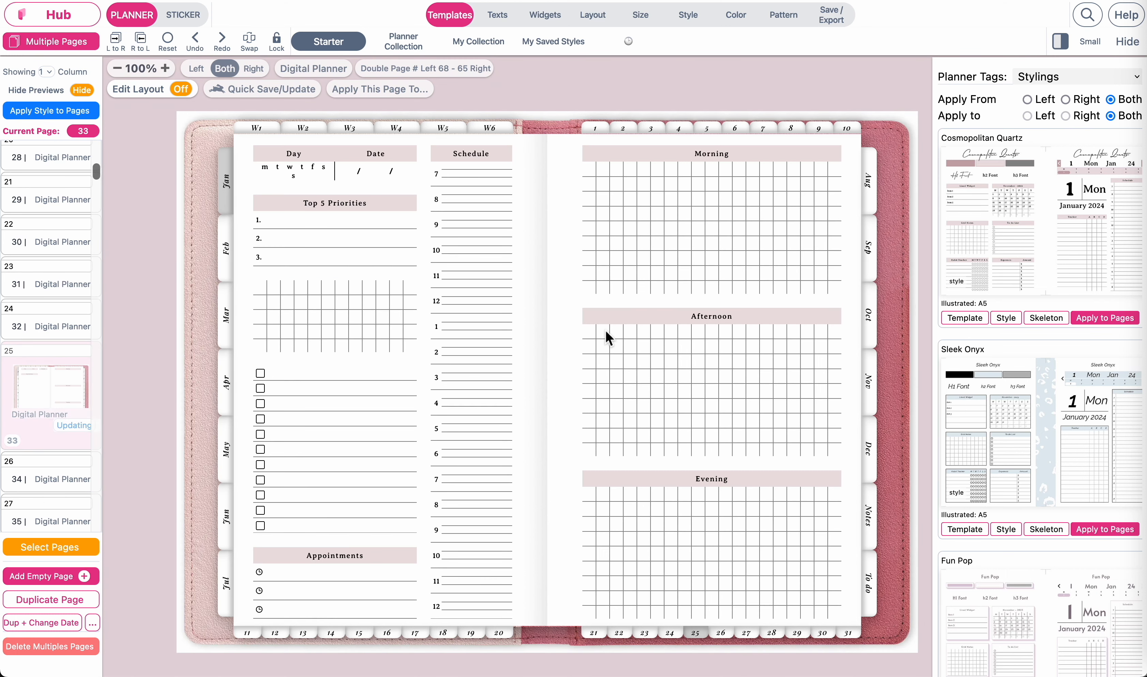
# Remove the extra spaces between the weekday letters in the January 25 page's Day box so they fit on one line.
pyautogui.scroll(4, 267, 172)
pyautogui.scroll(3, 267, 172)
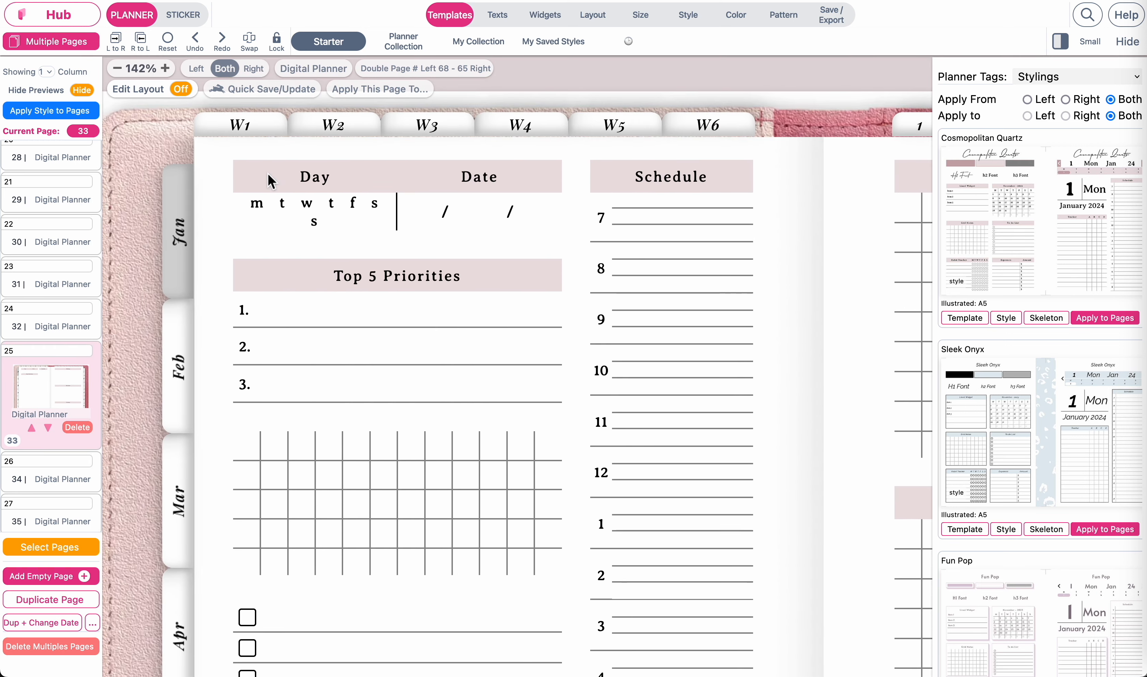
pyautogui.click(337, 226)
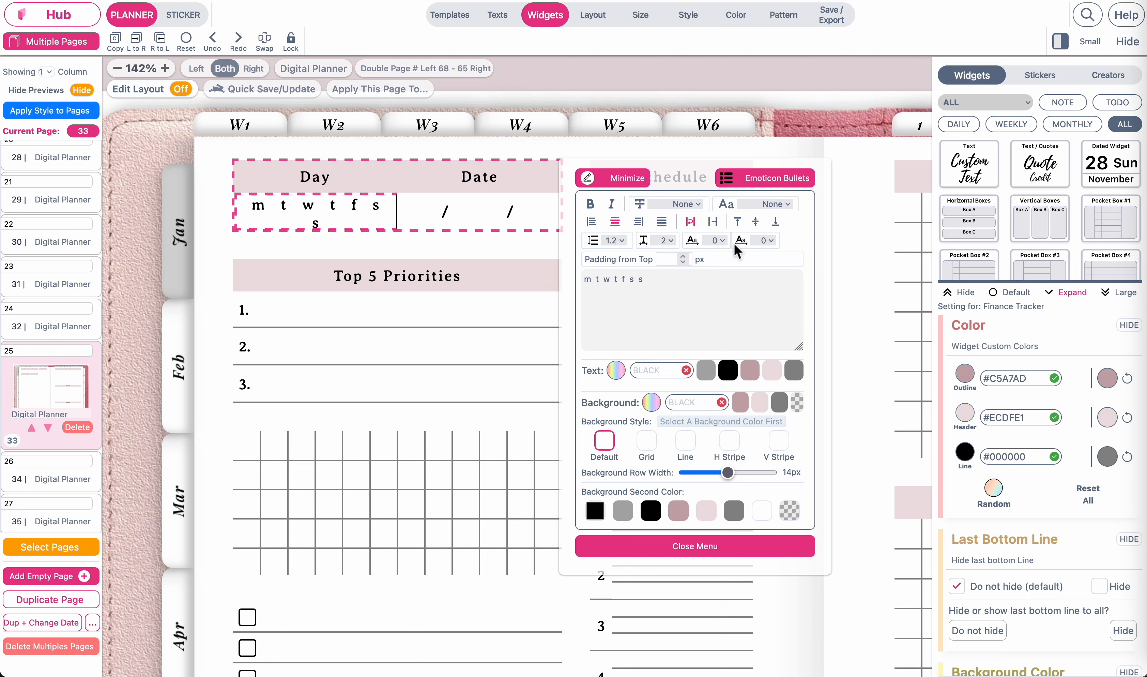
pyautogui.click(623, 280)
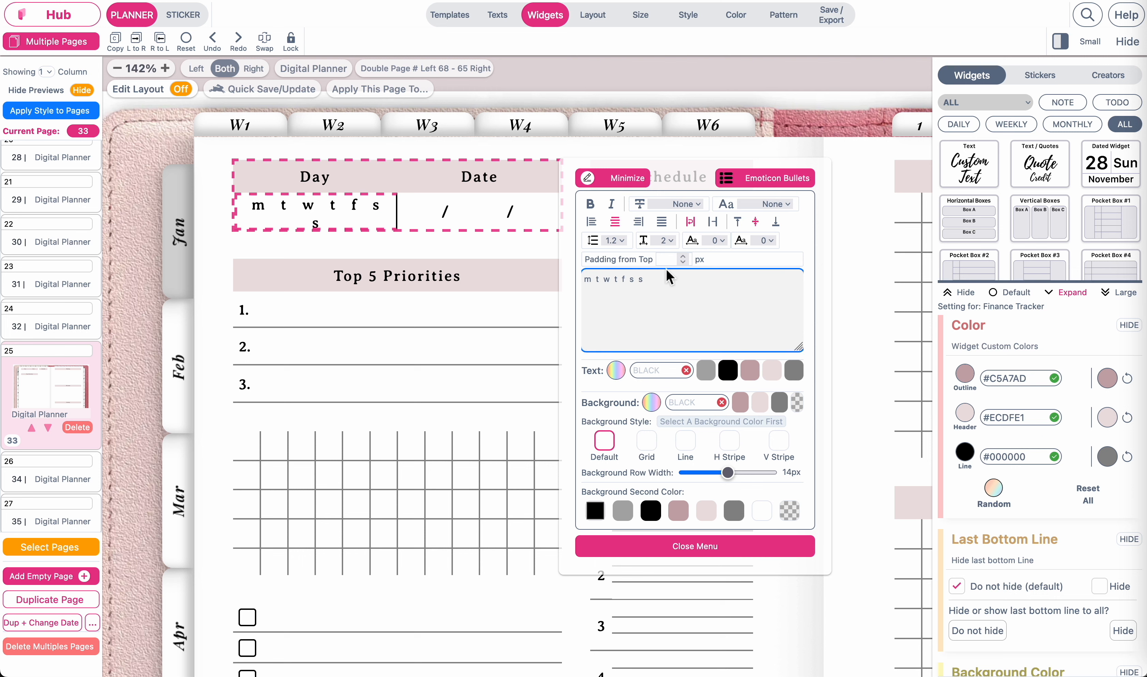
pyautogui.press('BackSpace')
pyautogui.click(636, 280)
pyautogui.press('BackSpace')
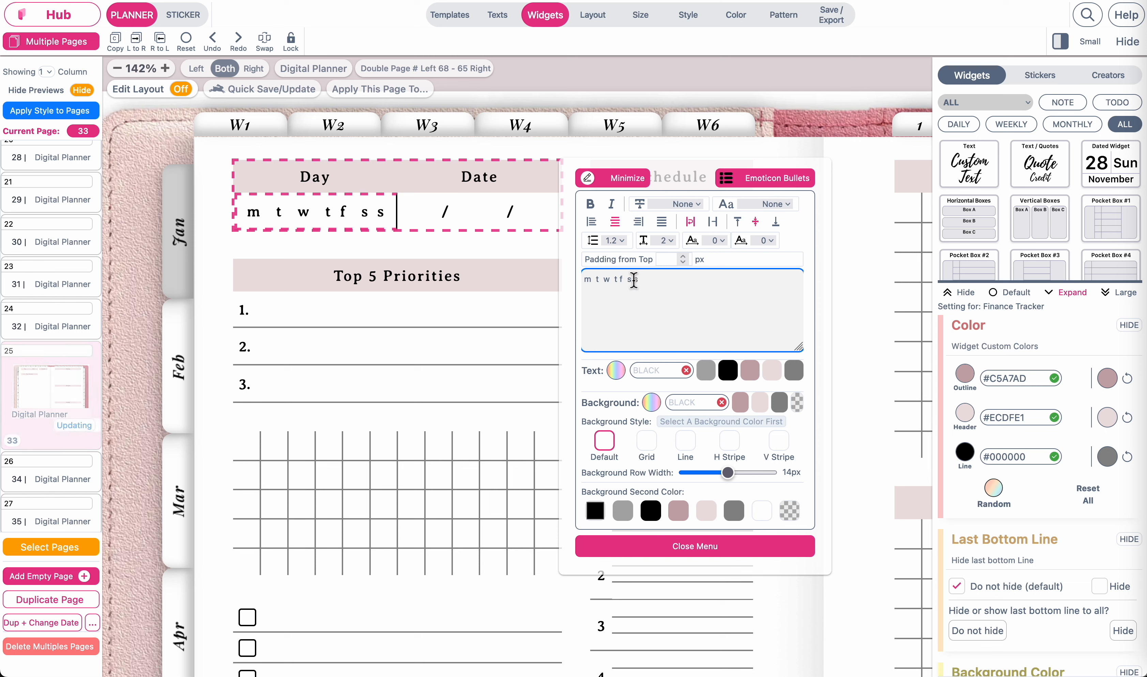
pyautogui.click(630, 280)
pyautogui.press('BackSpace')
pyautogui.click(616, 280)
pyautogui.press('BackSpace')
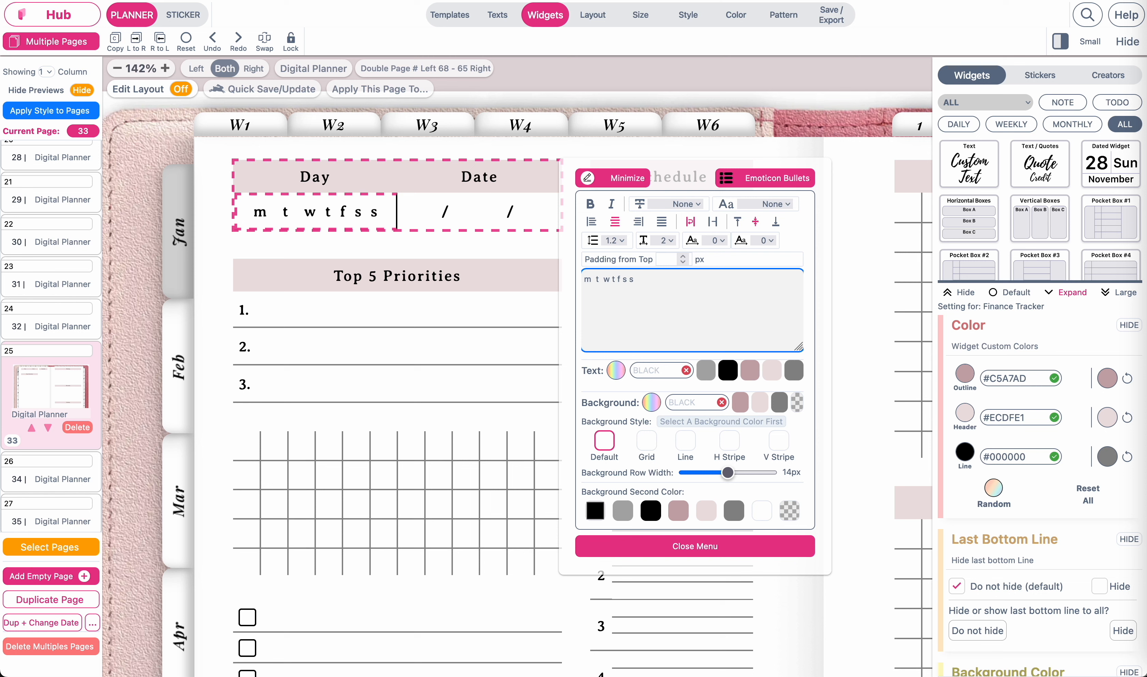
pyautogui.click(607, 280)
pyautogui.press('BackSpace')
pyautogui.press('BackSpace')
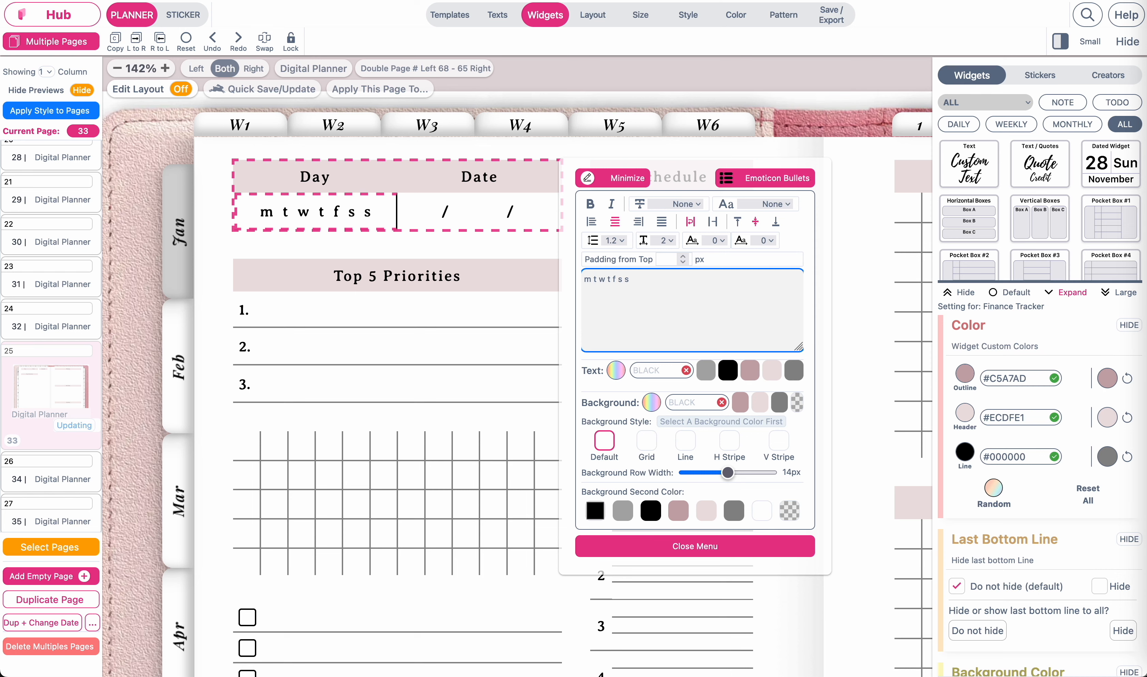
pyautogui.click(674, 549)
# Rename the header of the priorities box to "Top 3 Priorities".
pyautogui.scroll(-5, 493, 409)
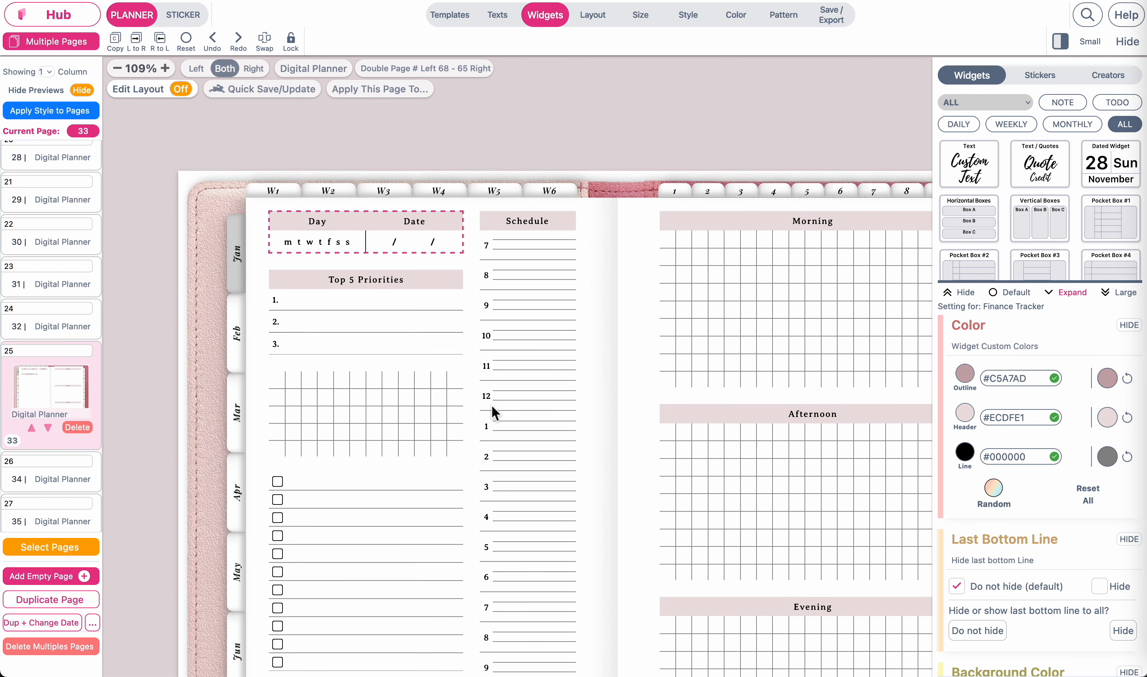
pyautogui.hscroll(1, 416, 248)
pyautogui.scroll(-1, 416, 249)
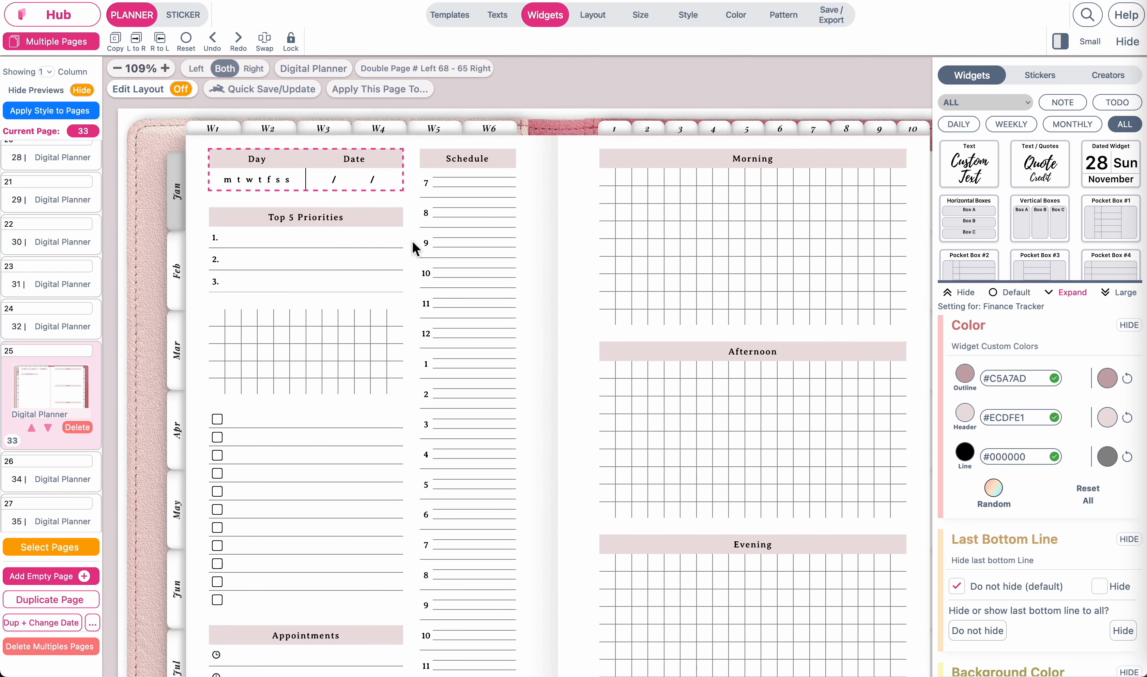
pyautogui.click(352, 227)
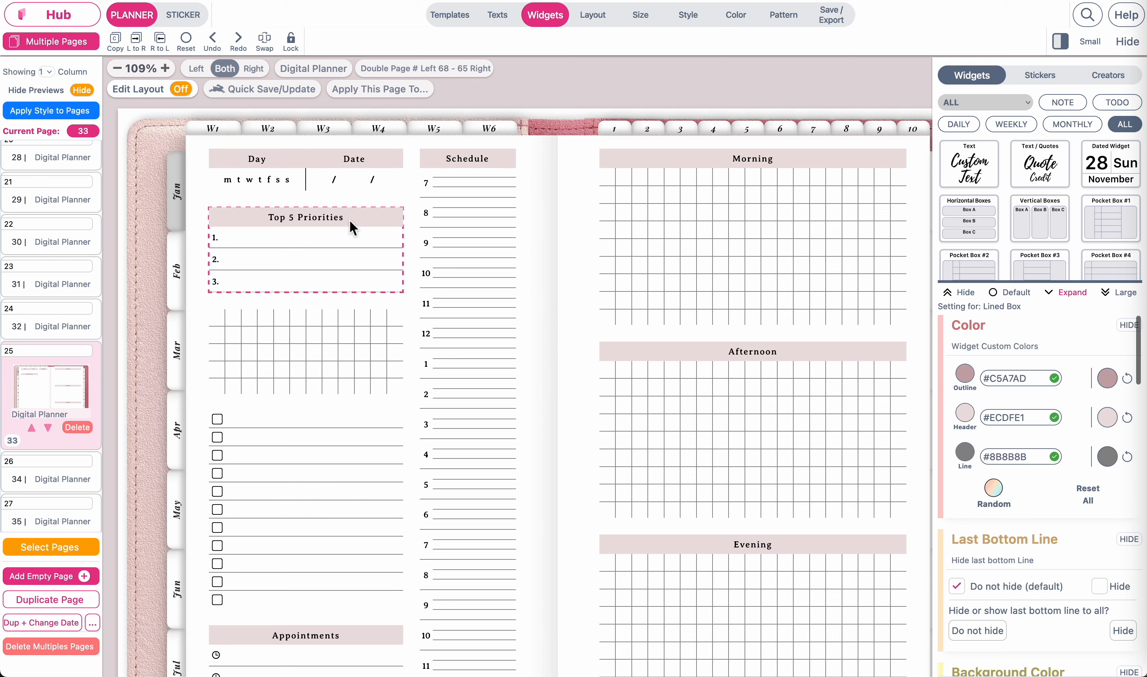
pyautogui.scroll(-5, 998, 449)
pyautogui.scroll(-1, 998, 450)
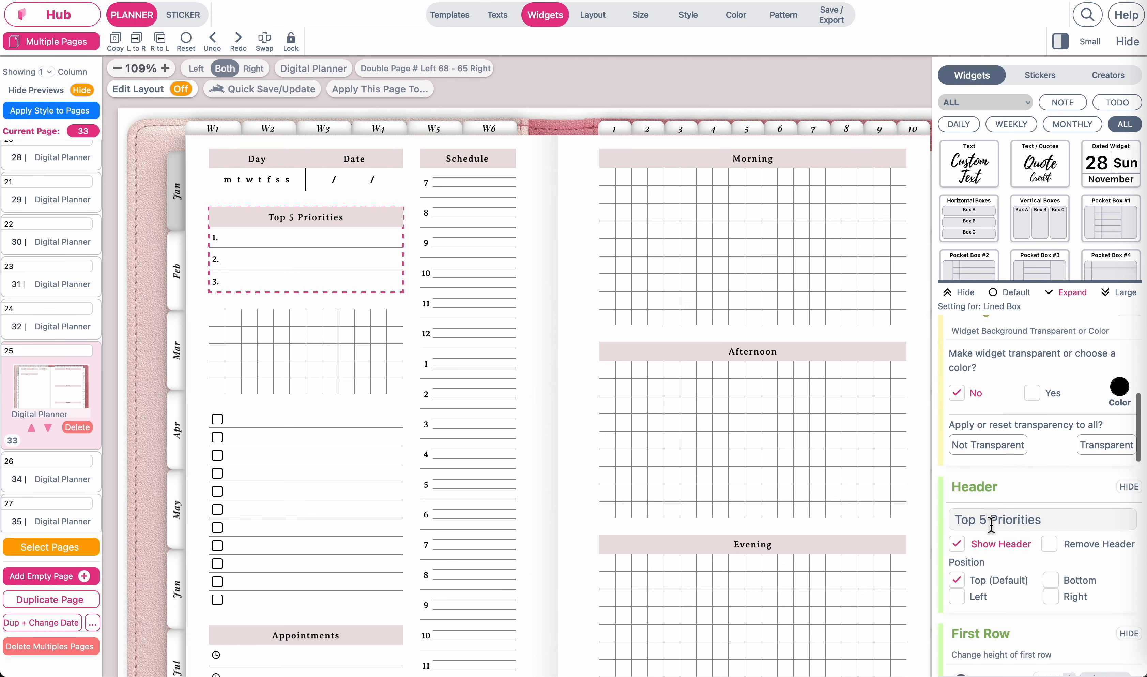
pyautogui.click(988, 520)
pyautogui.press('BackSpace')
pyautogui.write('3')
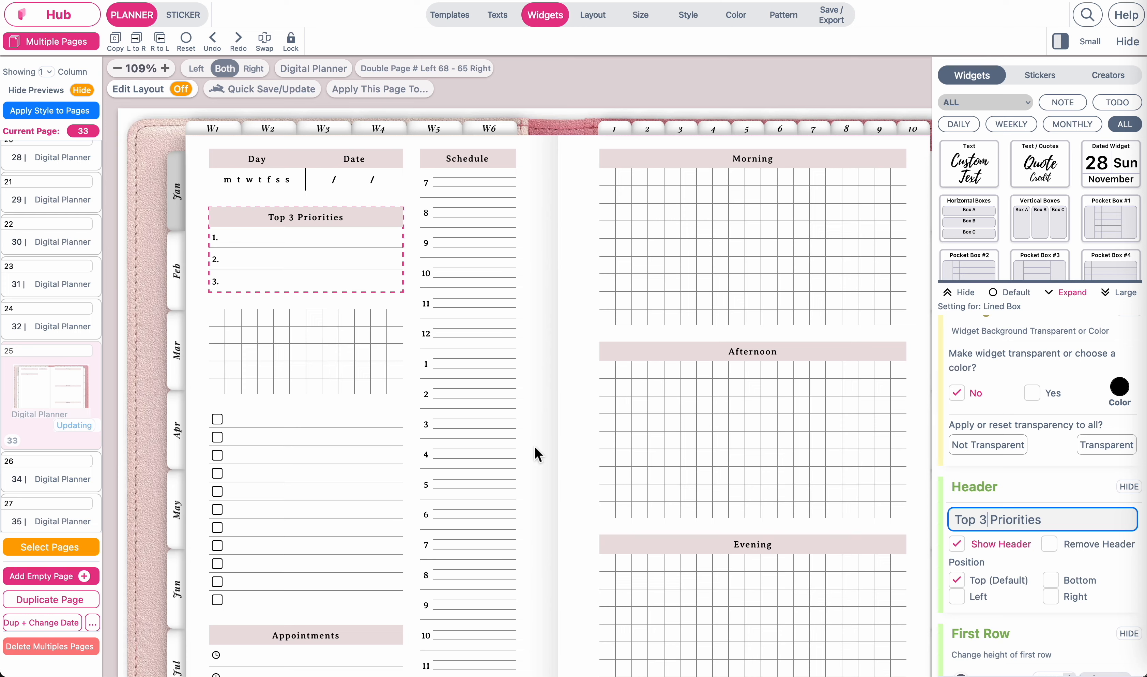
# Set the page's header color to #D4A5A5 from the Slay the Day palette.
pyautogui.scroll(-2, 534, 447)
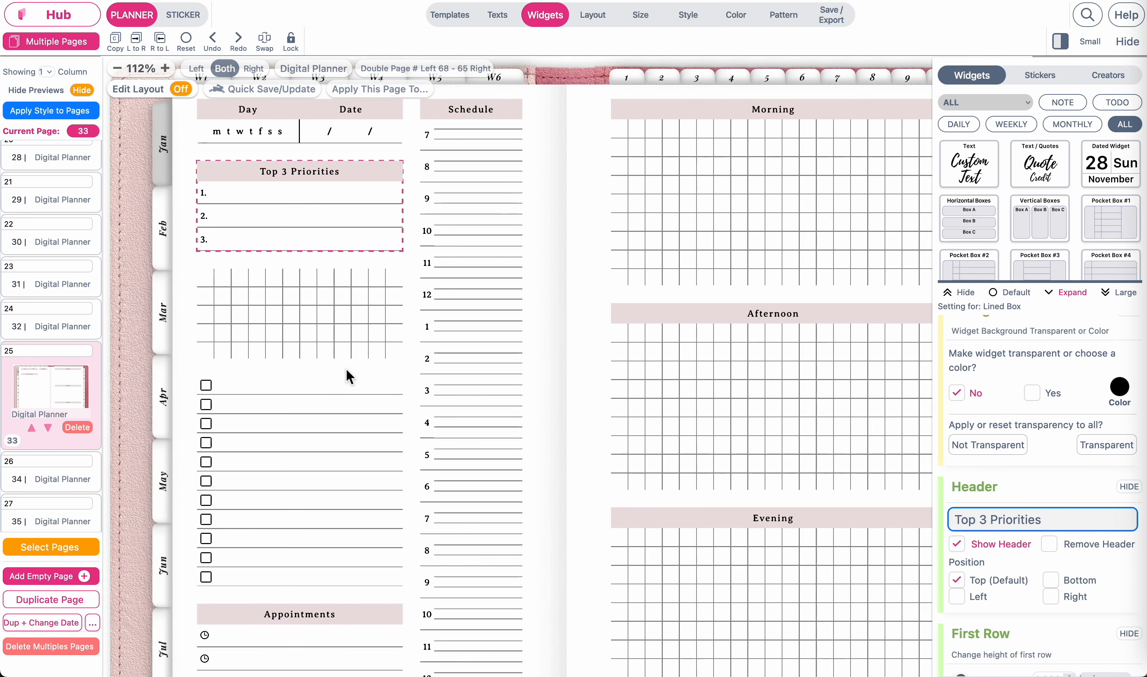
pyautogui.click(736, 15)
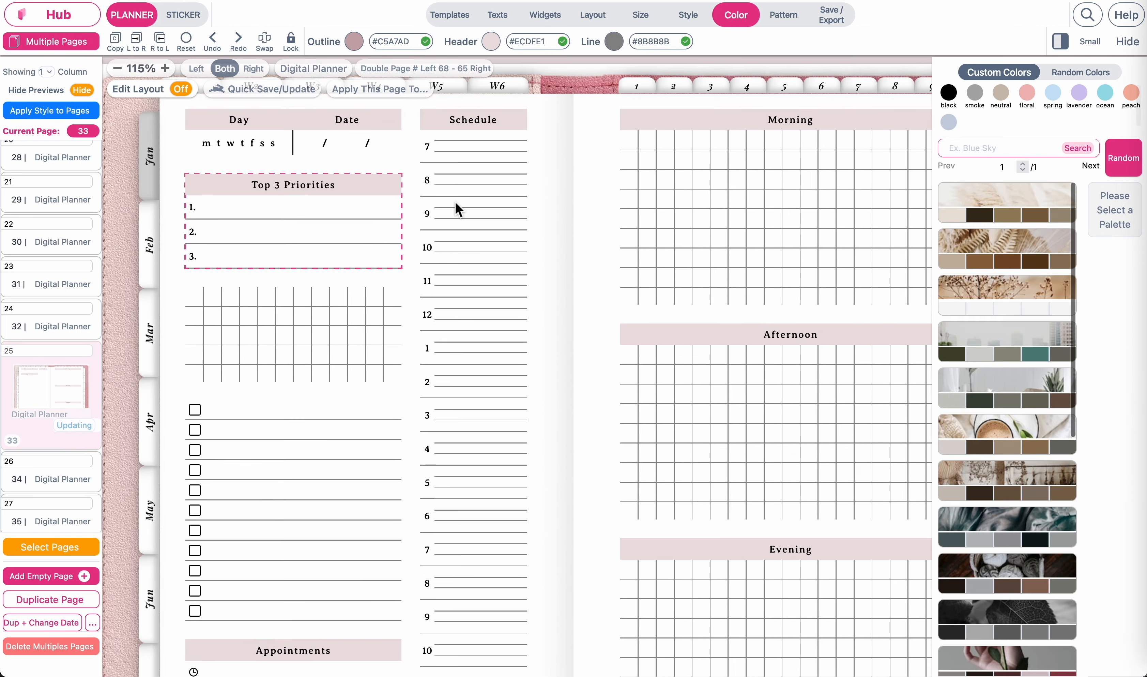
pyautogui.click(491, 41)
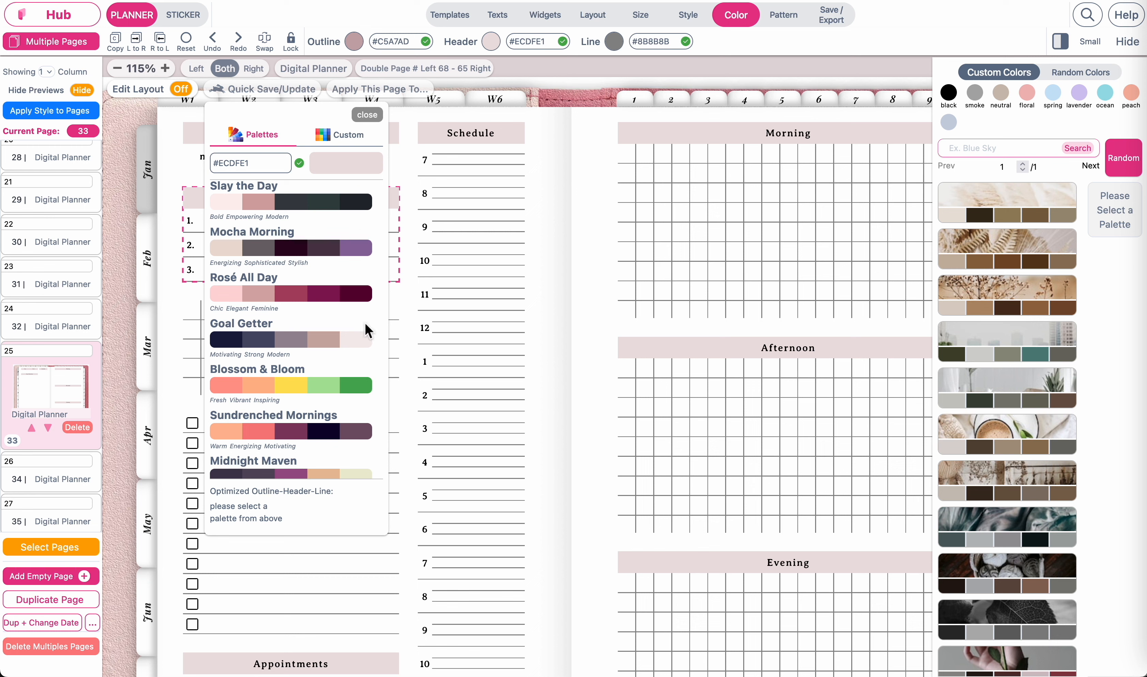
pyautogui.click(360, 351)
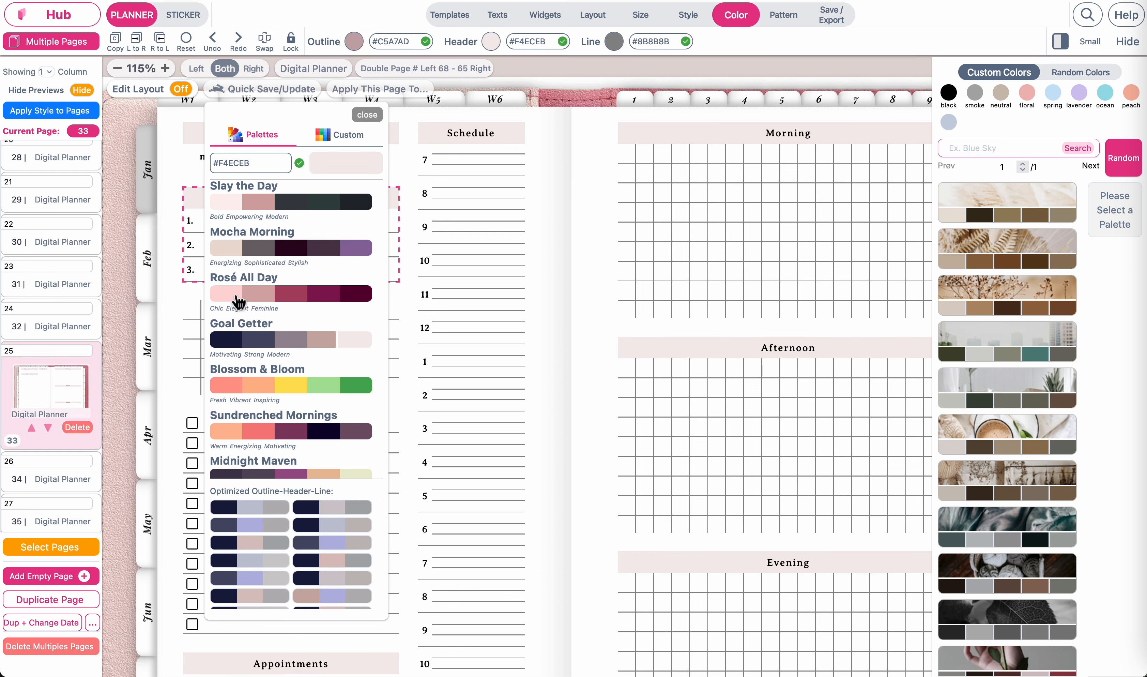
pyautogui.click(270, 209)
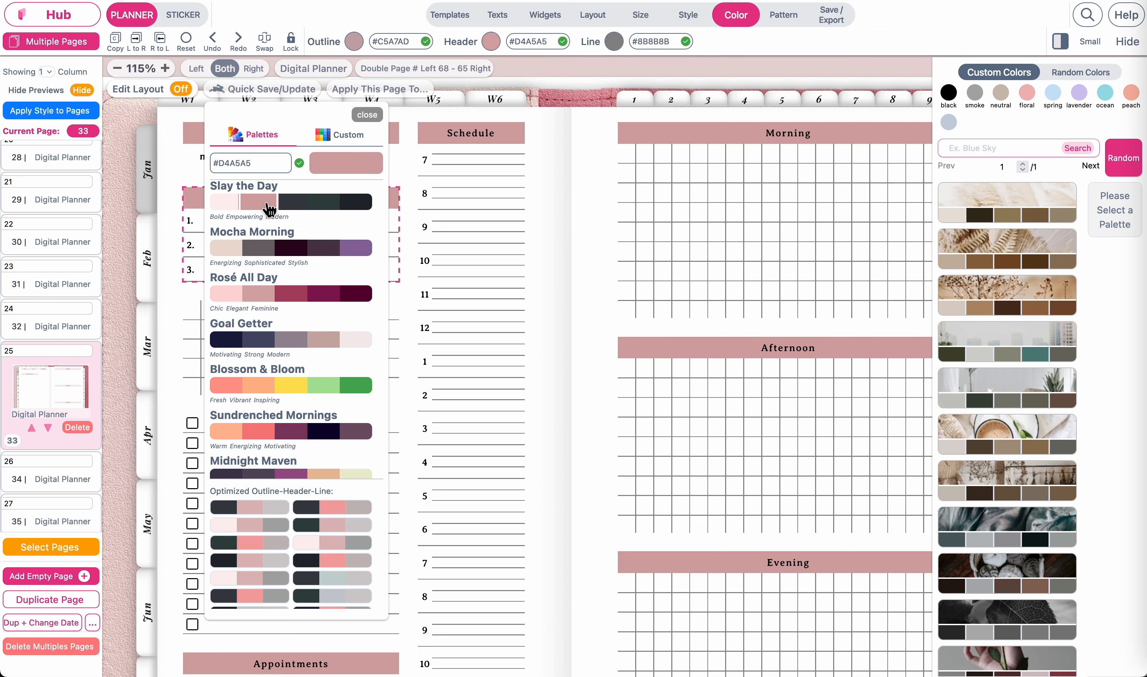
pyautogui.click(367, 115)
pyautogui.scroll(-5, 381, 290)
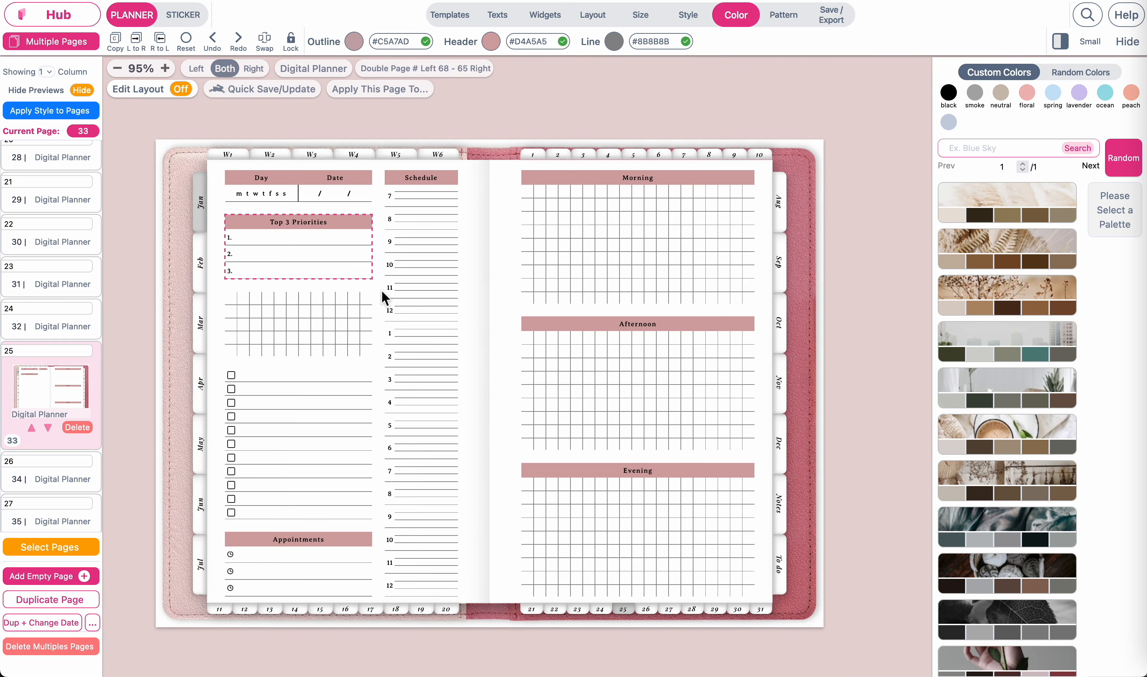
# Apply the January 25 page's skeleton and style to pages 20 to 25, without applying the dates from the current page.
pyautogui.scroll(1, 381, 289)
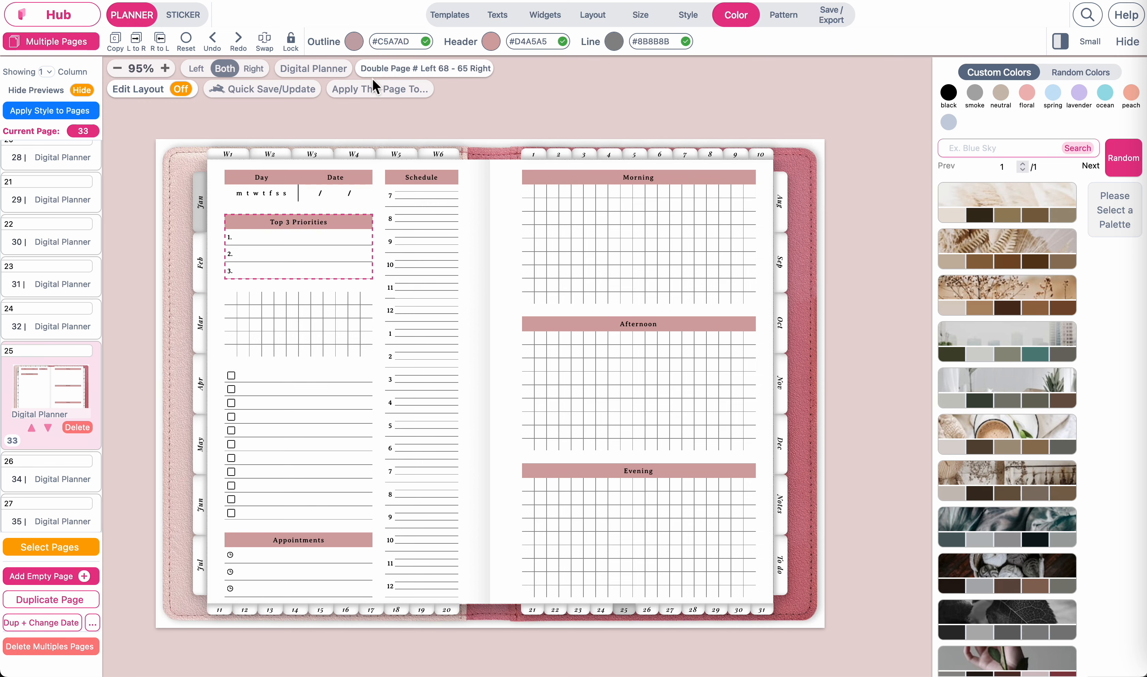
pyautogui.click(392, 94)
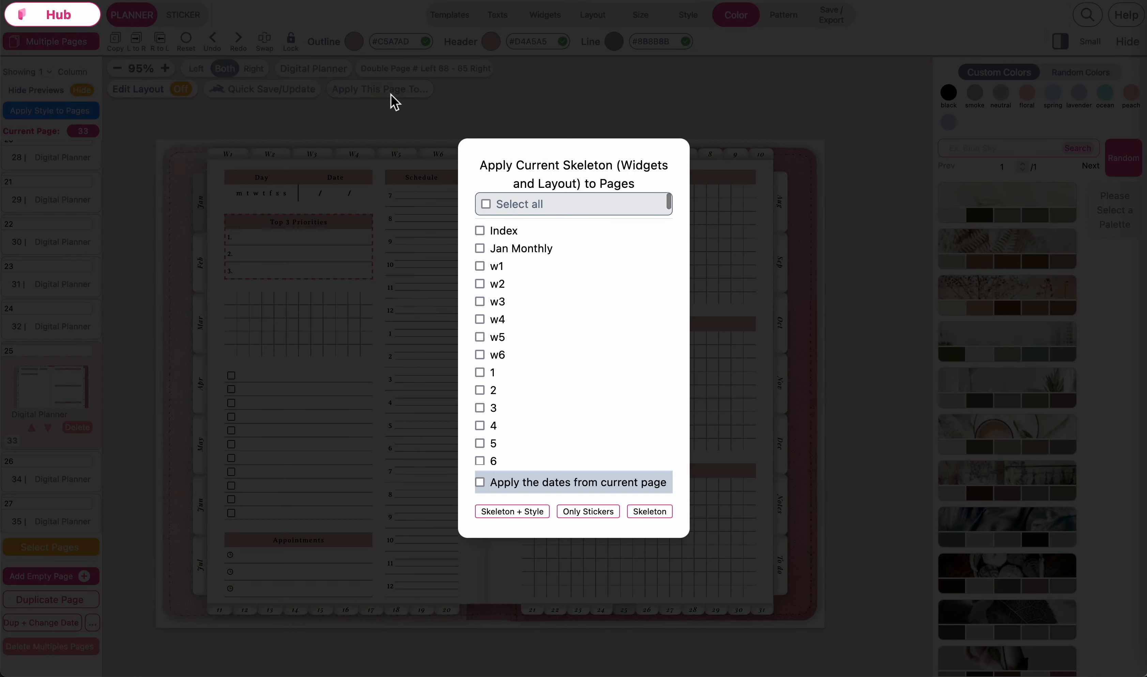
pyautogui.scroll(-10, 591, 354)
pyautogui.scroll(7, 591, 354)
pyautogui.scroll(-3, 590, 354)
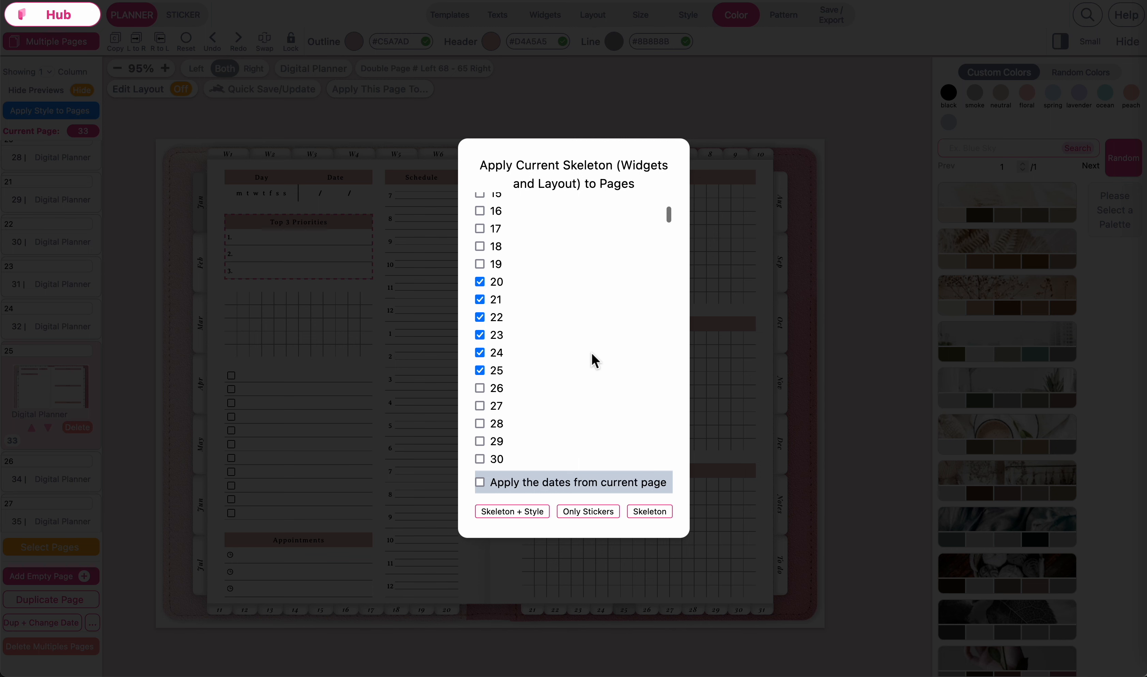
pyautogui.click(528, 513)
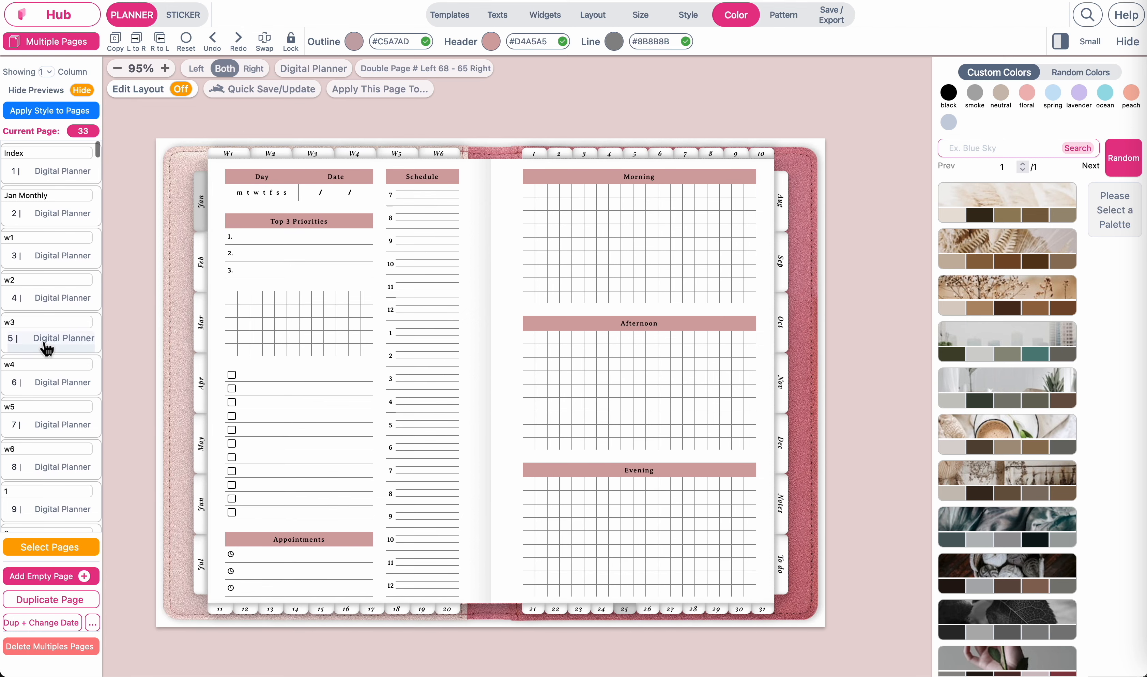
# Open the w2 page and apply the Cosmopolitan Quartz style from the Stylings templates.
pyautogui.click(56, 303)
pyautogui.click(454, 21)
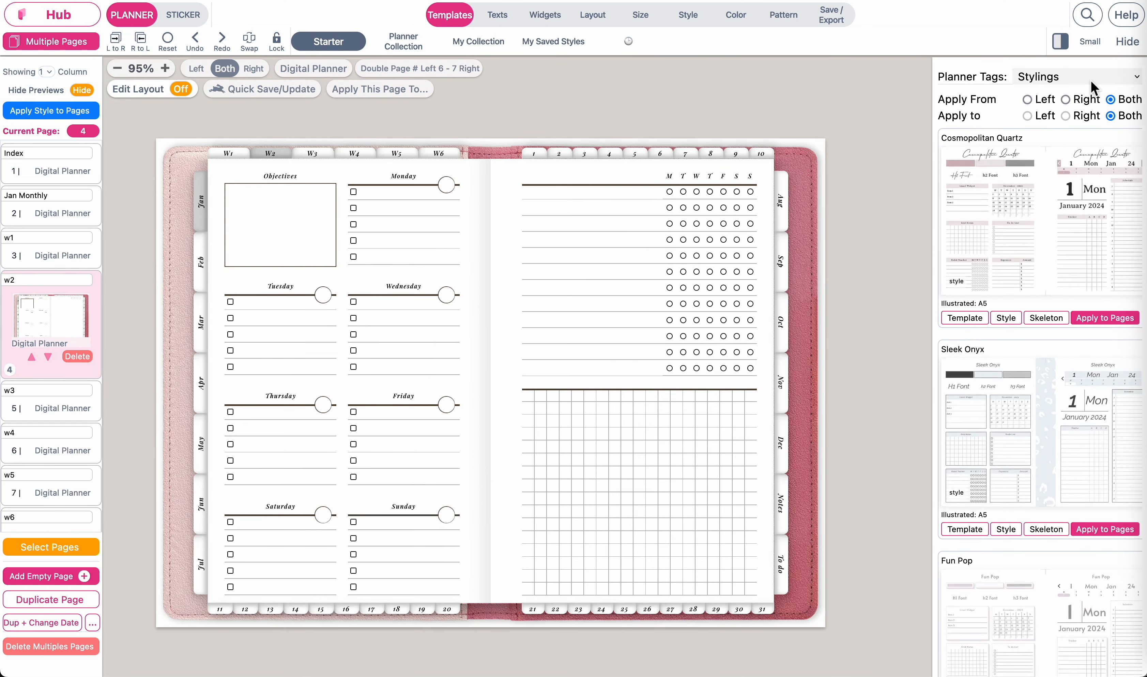
pyautogui.click(1094, 86)
pyautogui.click(1006, 325)
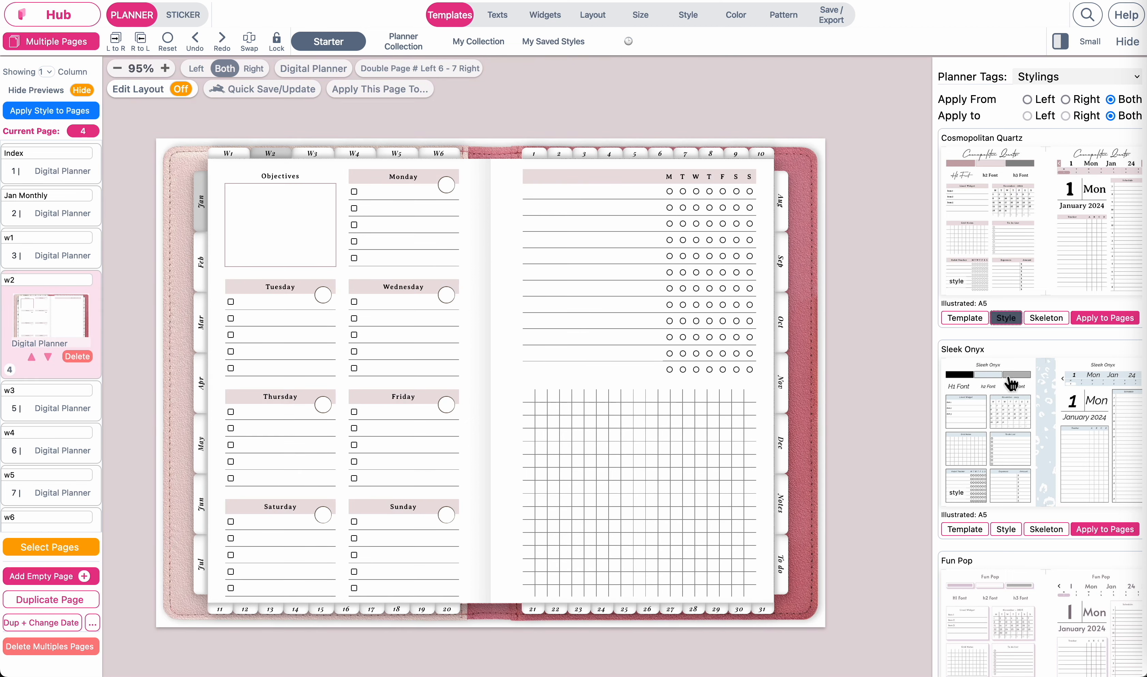
# Apply the w2 page's skeleton and style to weekly pages w1 to w6.
pyautogui.click(377, 89)
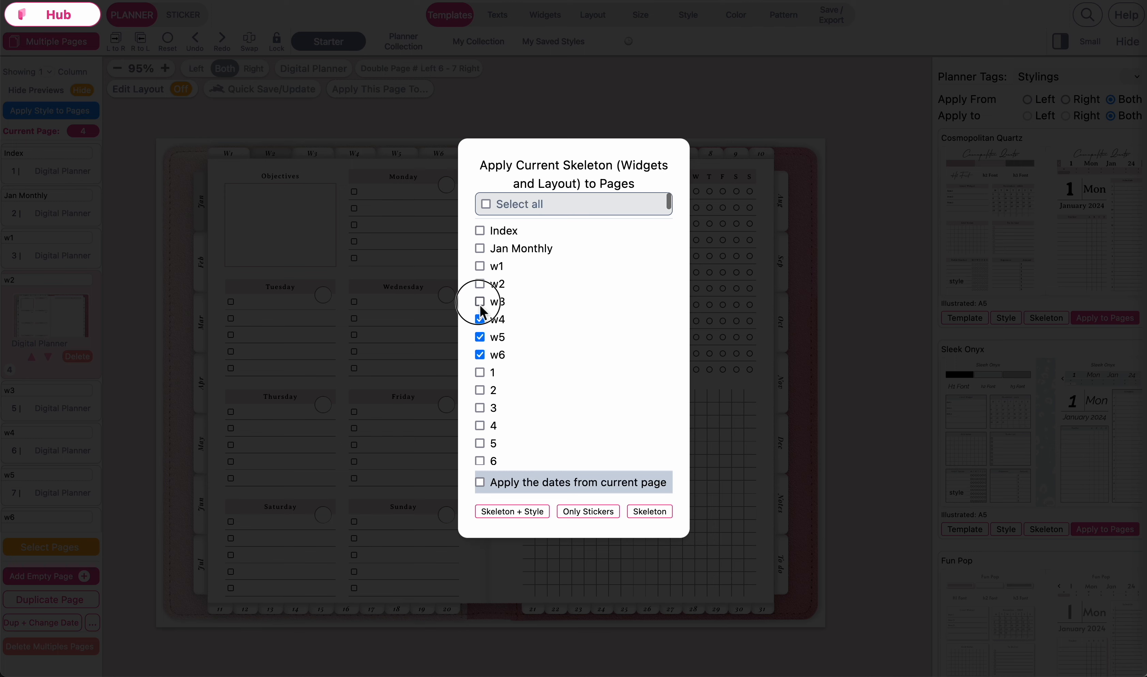
pyautogui.click(480, 283)
pyautogui.click(480, 267)
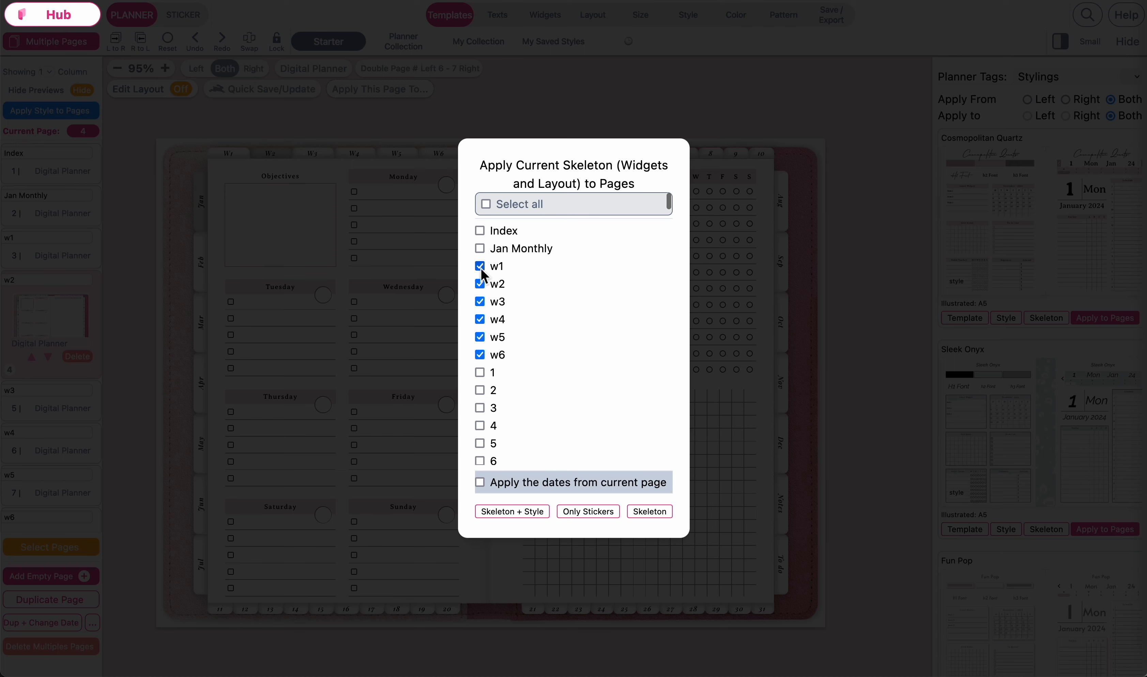
pyautogui.click(529, 511)
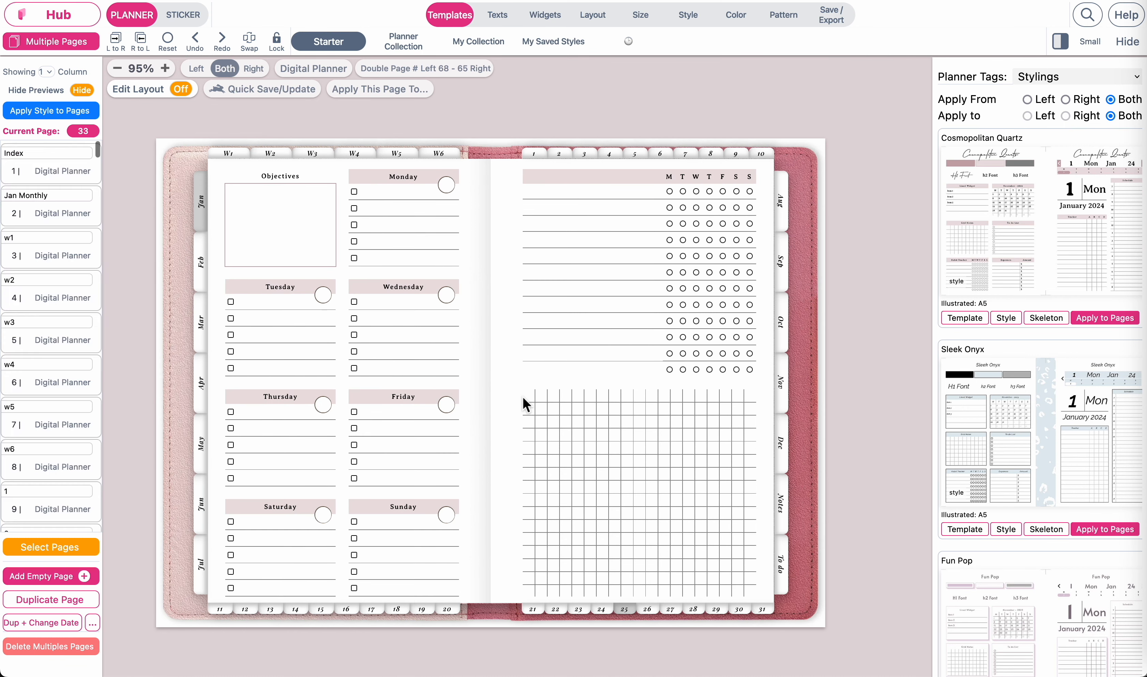
pyautogui.scroll(-20, 31, 217)
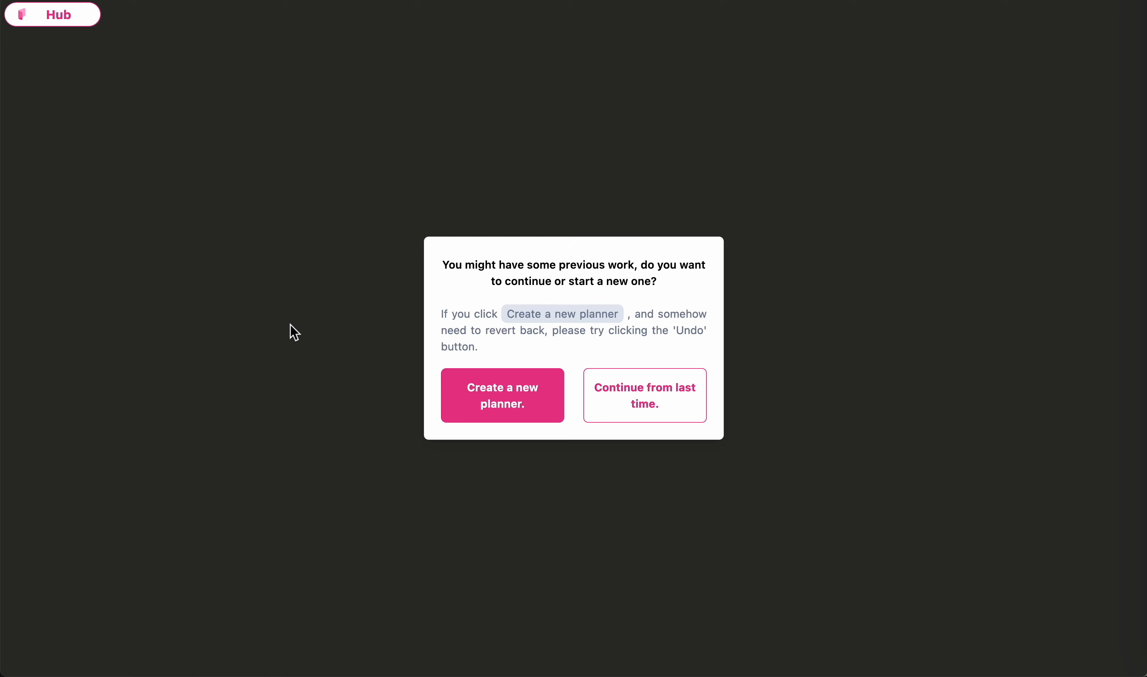
# Create a new planner and fill all four columns of the blank spread with the to-do List widget.
pyautogui.click(502, 395)
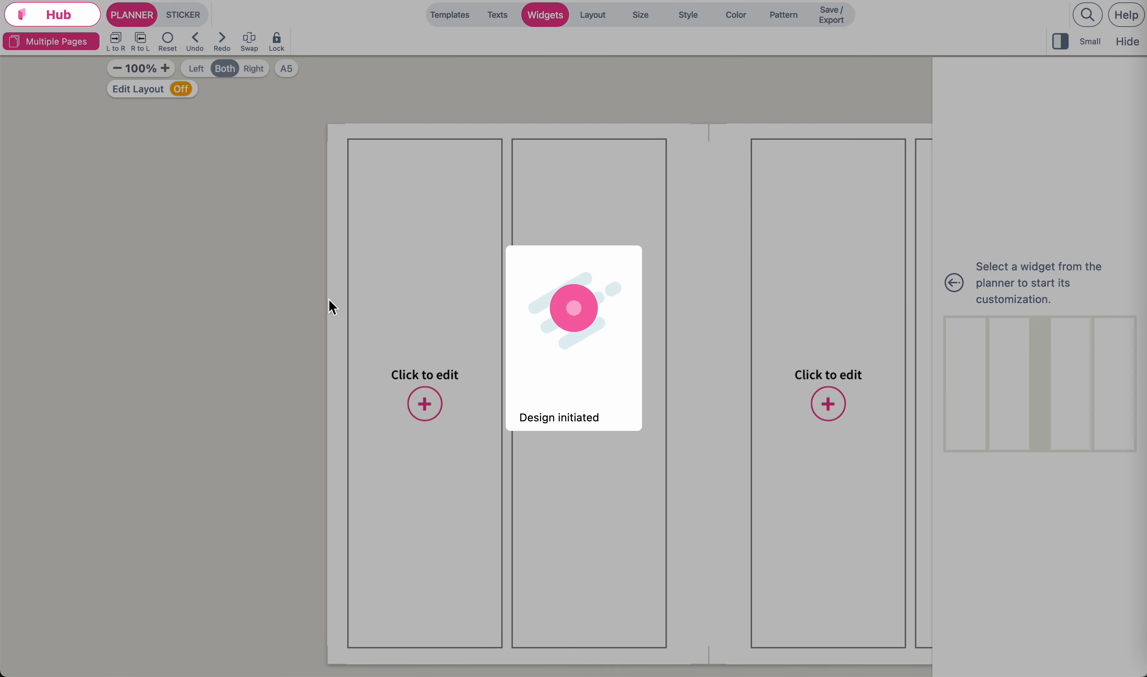
pyautogui.hscroll(4, 404, 323)
pyautogui.click(199, 261)
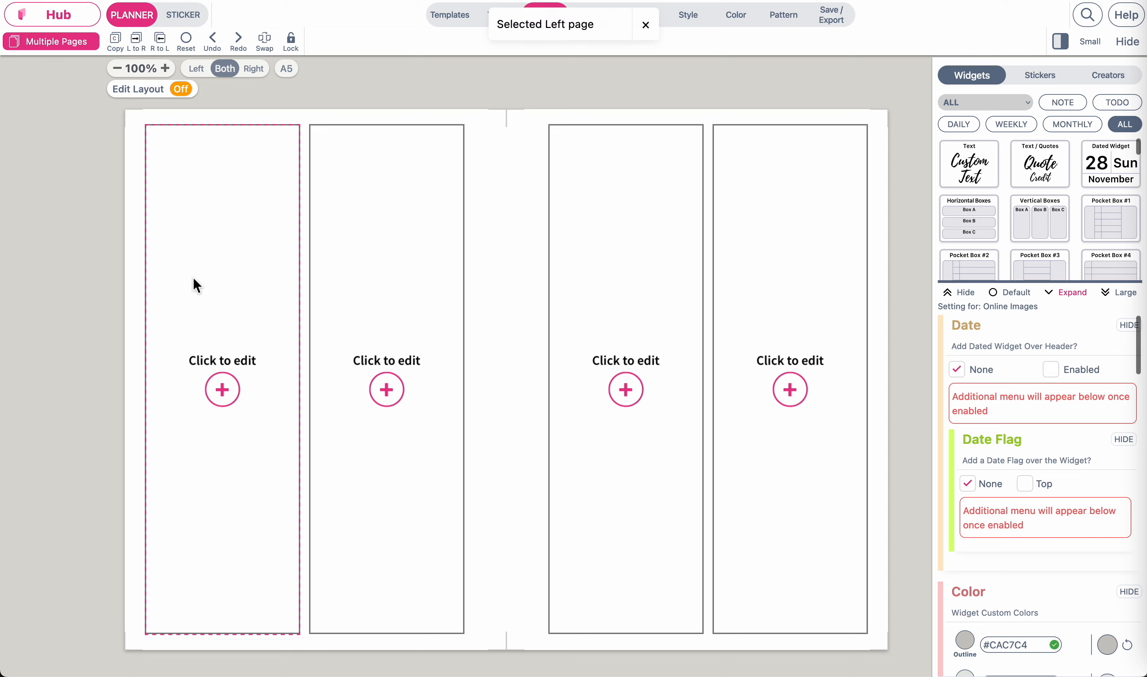
pyautogui.click(1117, 102)
pyautogui.click(1059, 168)
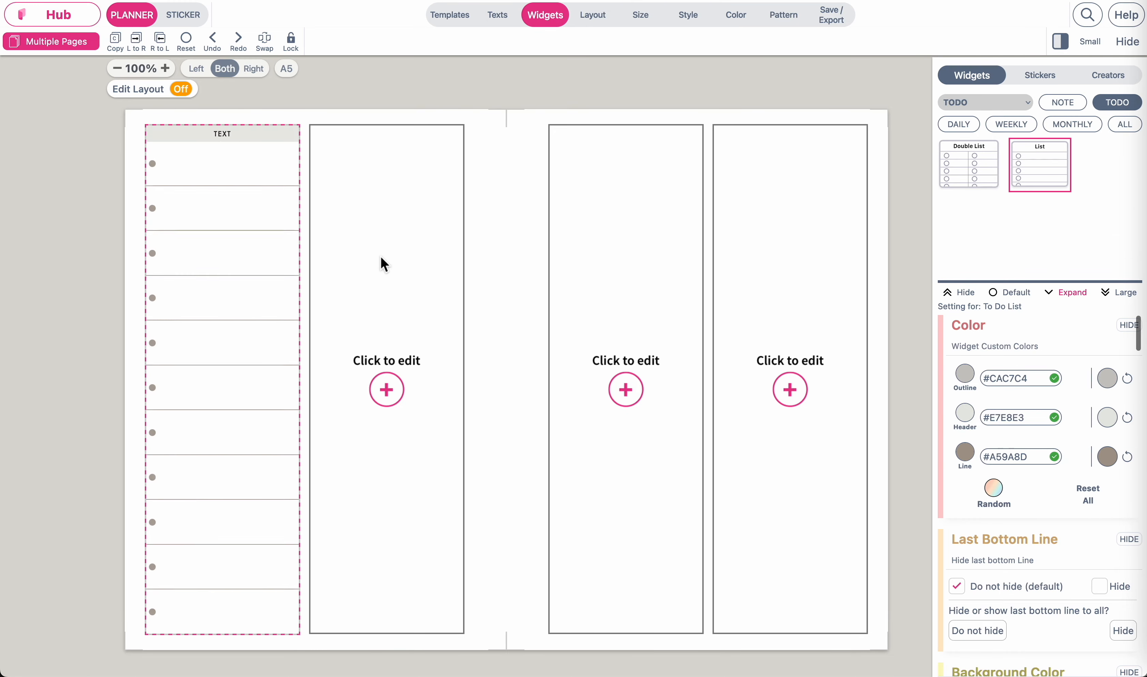
pyautogui.click(381, 263)
pyautogui.click(1055, 175)
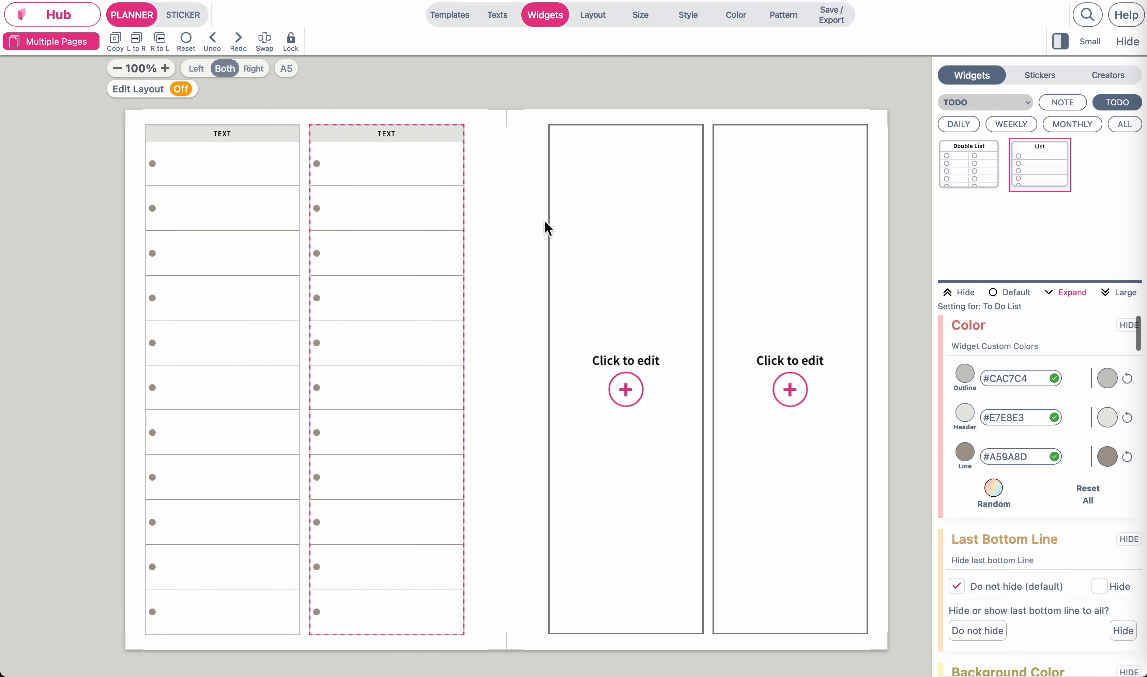
pyautogui.click(691, 224)
pyautogui.click(1040, 172)
pyautogui.click(775, 169)
pyautogui.click(1043, 167)
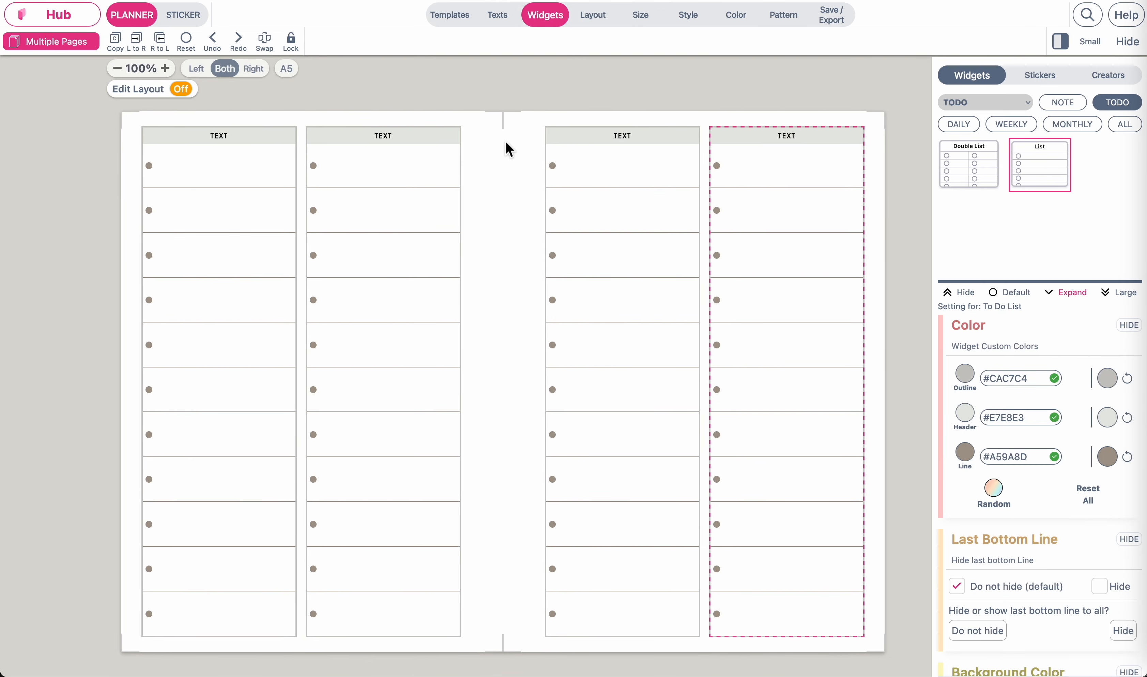
# Find Midnight Minimalism among the Stylings templates and apply only its style to the to-do list spread.
pyautogui.click(455, 18)
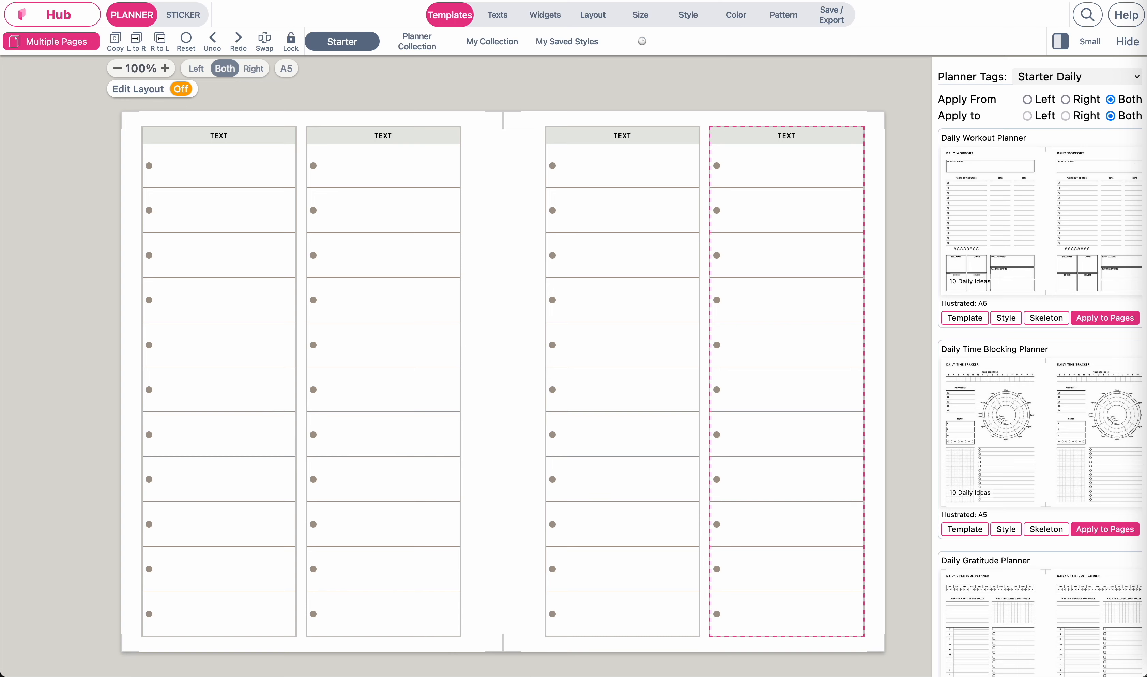
pyautogui.click(1078, 79)
pyautogui.click(1059, 177)
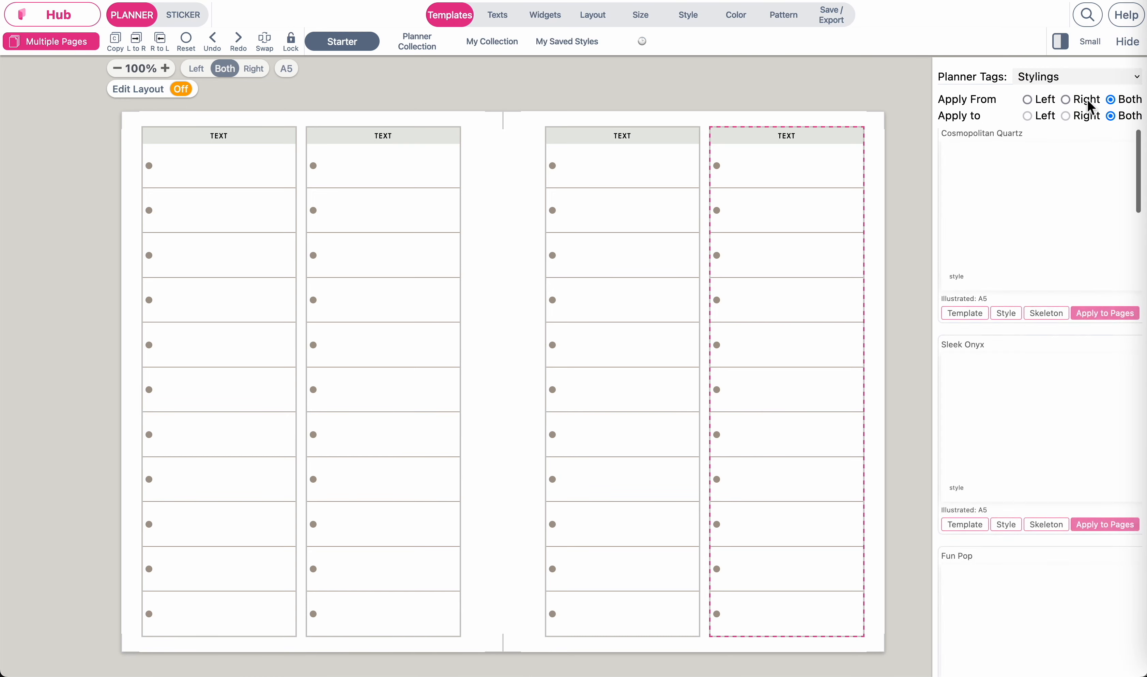
pyautogui.scroll(-10, 1037, 381)
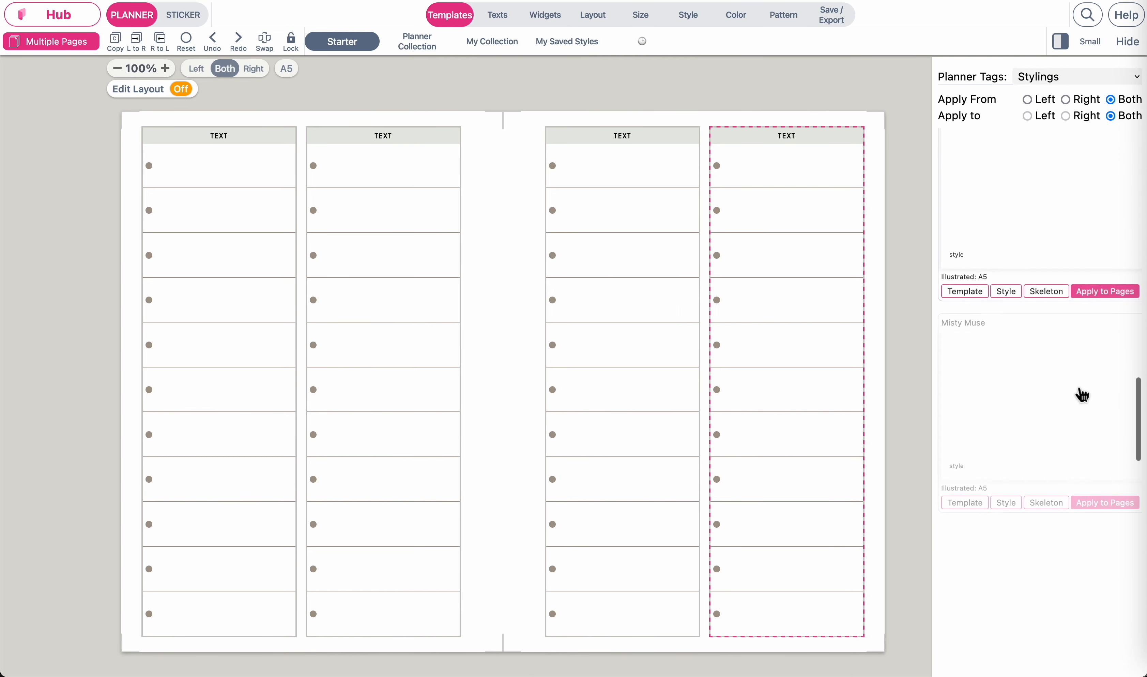
pyautogui.scroll(-10, 1090, 428)
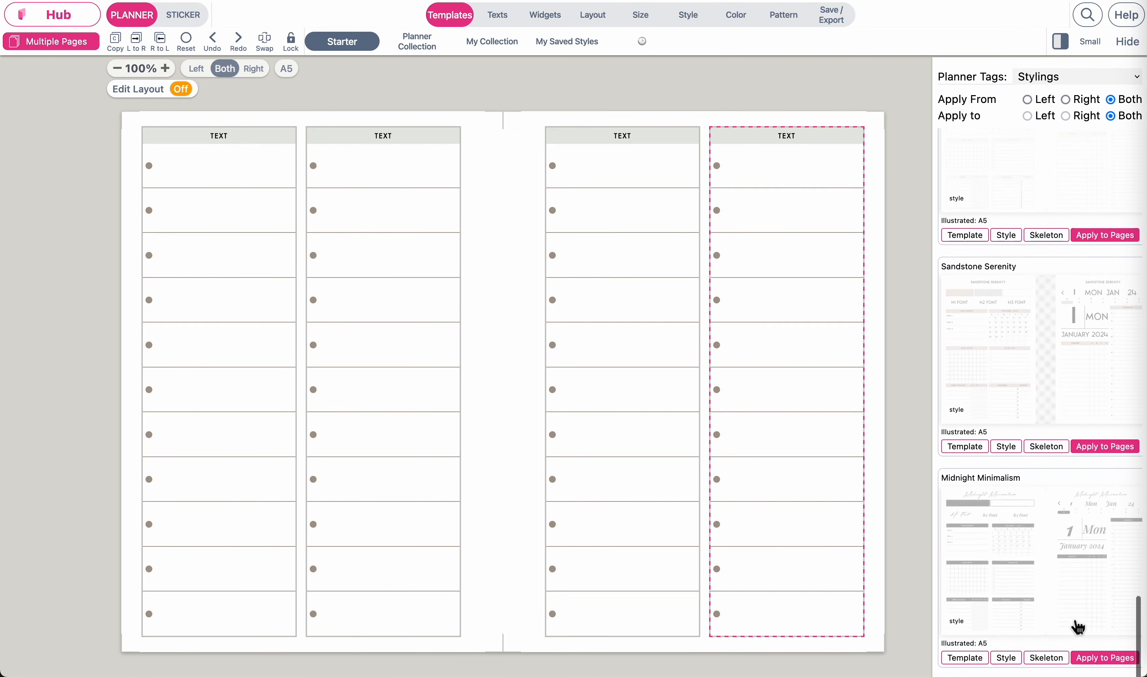
pyautogui.click(1046, 658)
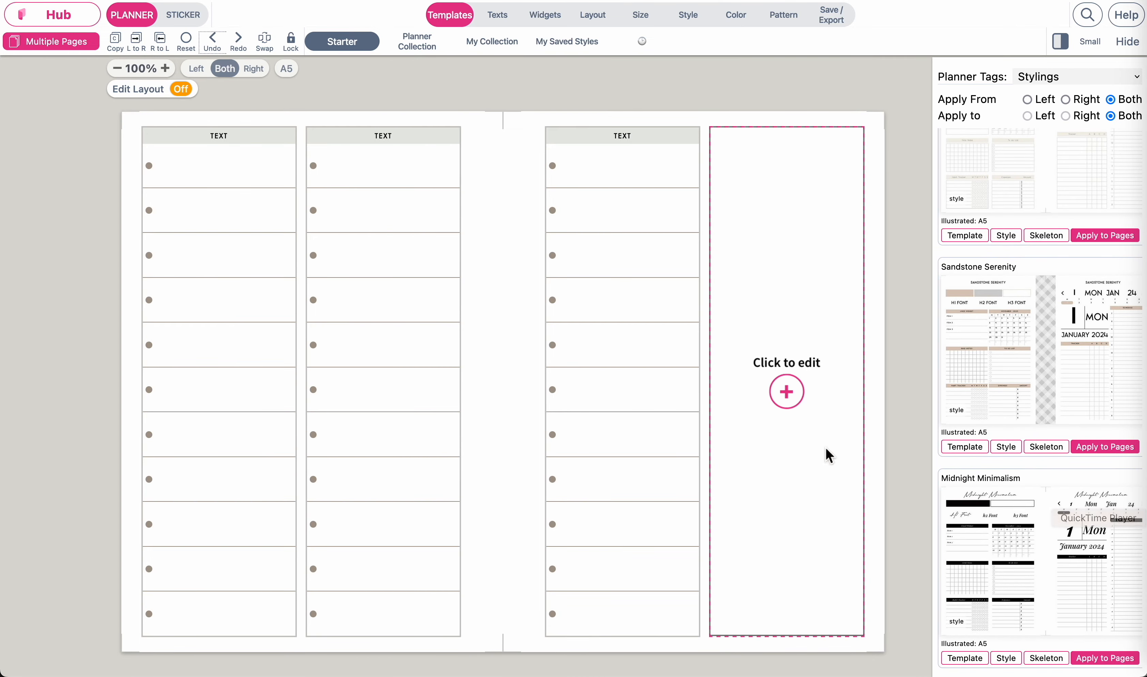
pyautogui.click(1018, 658)
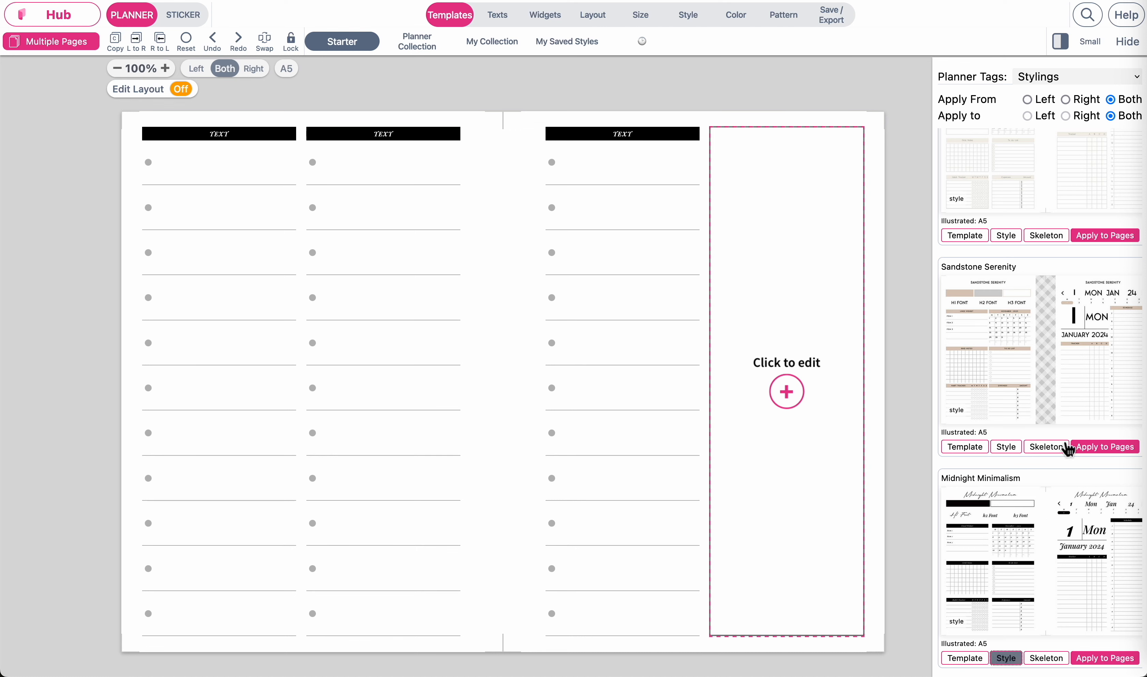
# Try the Sandstone Serenity style and skeleton on the spread, and undo both.
pyautogui.click(1007, 447)
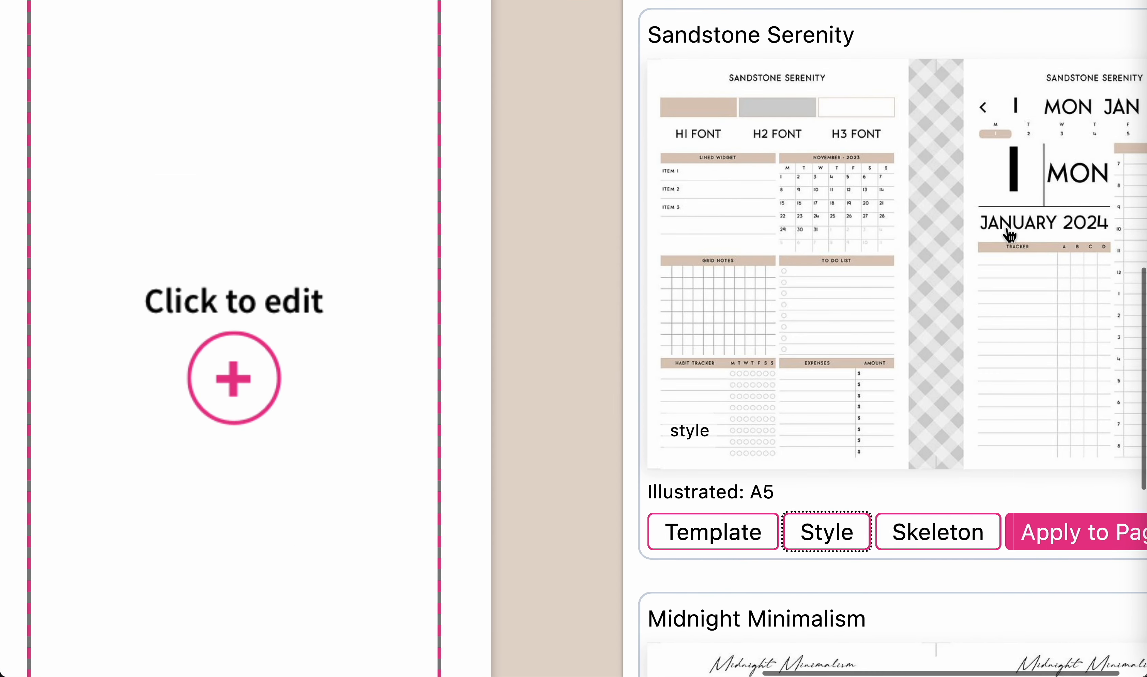
pyautogui.hscroll(3, 1010, 234)
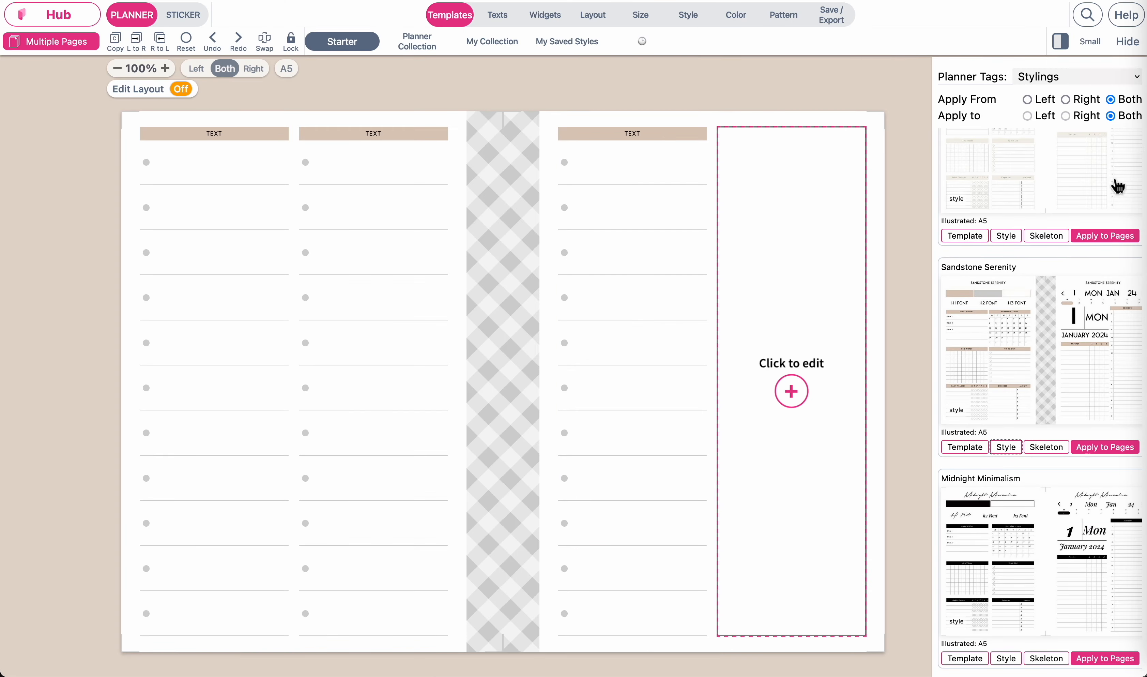
pyautogui.click(1048, 448)
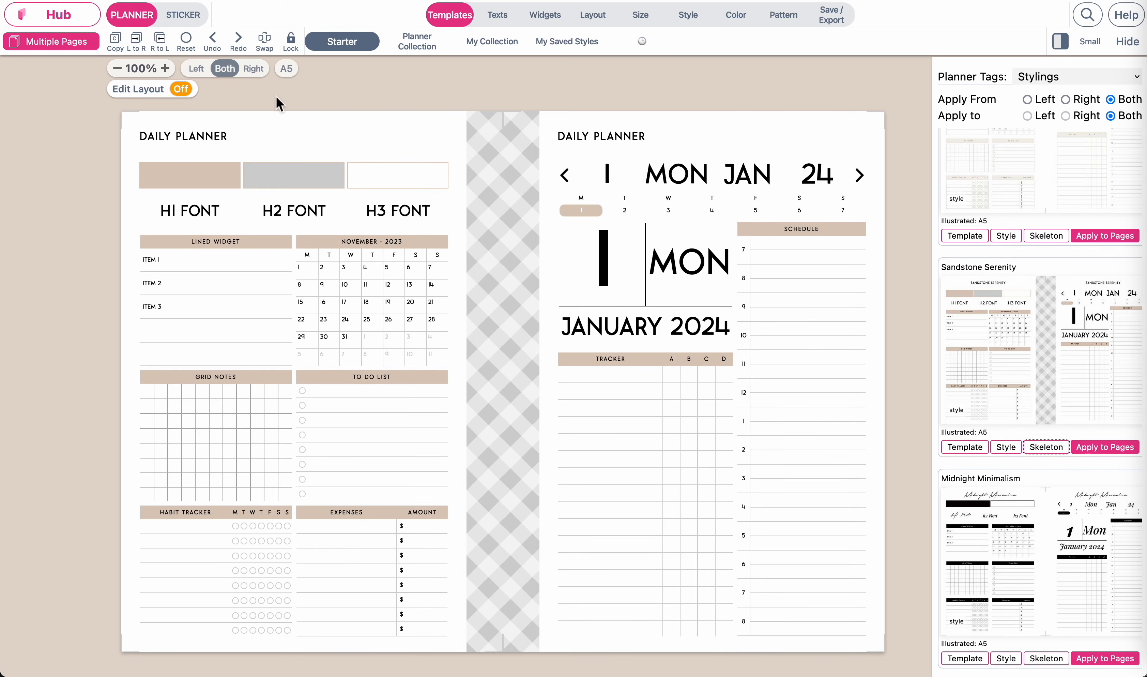
pyautogui.click(220, 53)
# Apply the Gentle Focus style to the to-do list spread.
pyautogui.scroll(-5, 1123, 466)
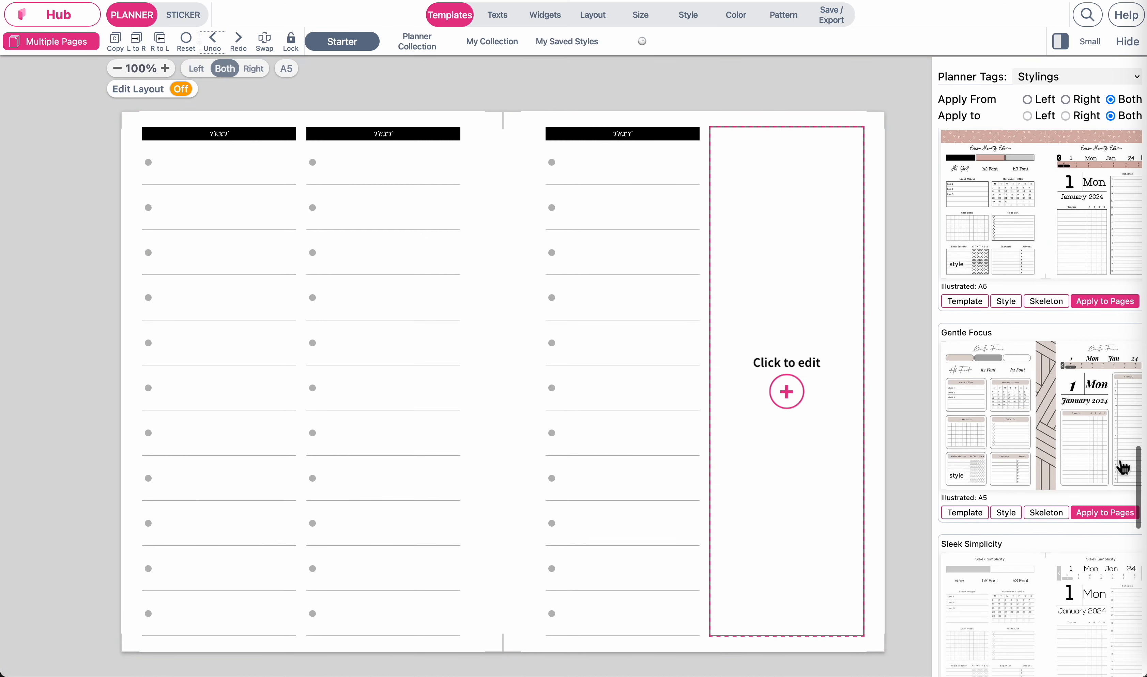
pyautogui.scroll(-5, 1123, 466)
pyautogui.scroll(4, 1123, 466)
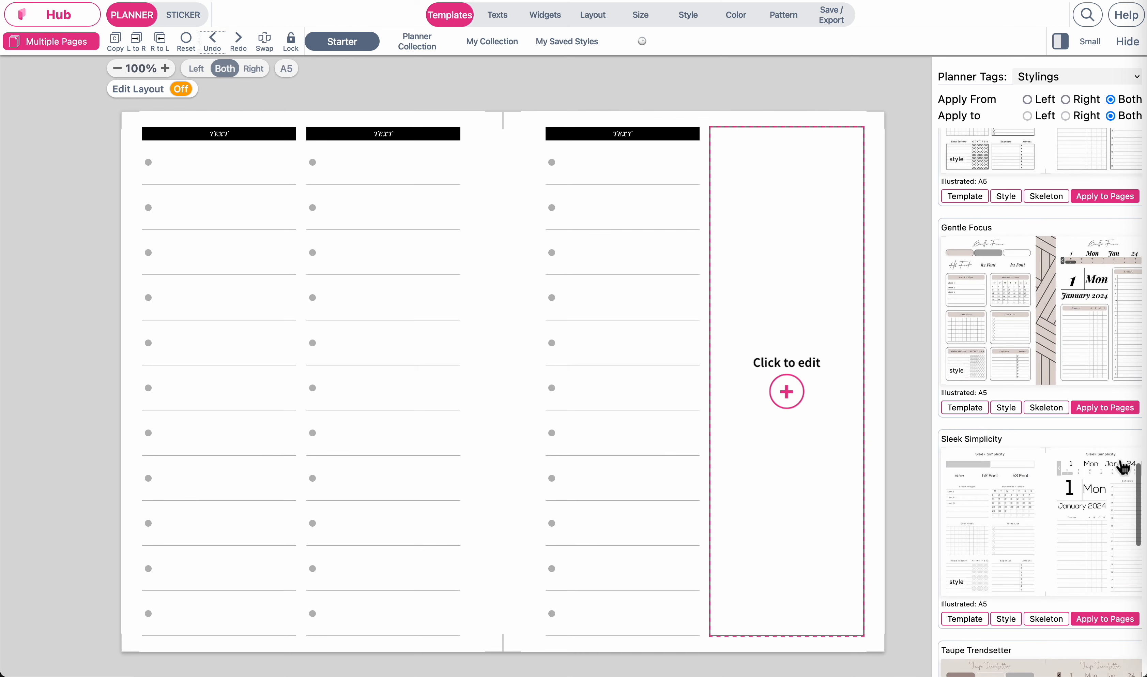
pyautogui.click(1008, 408)
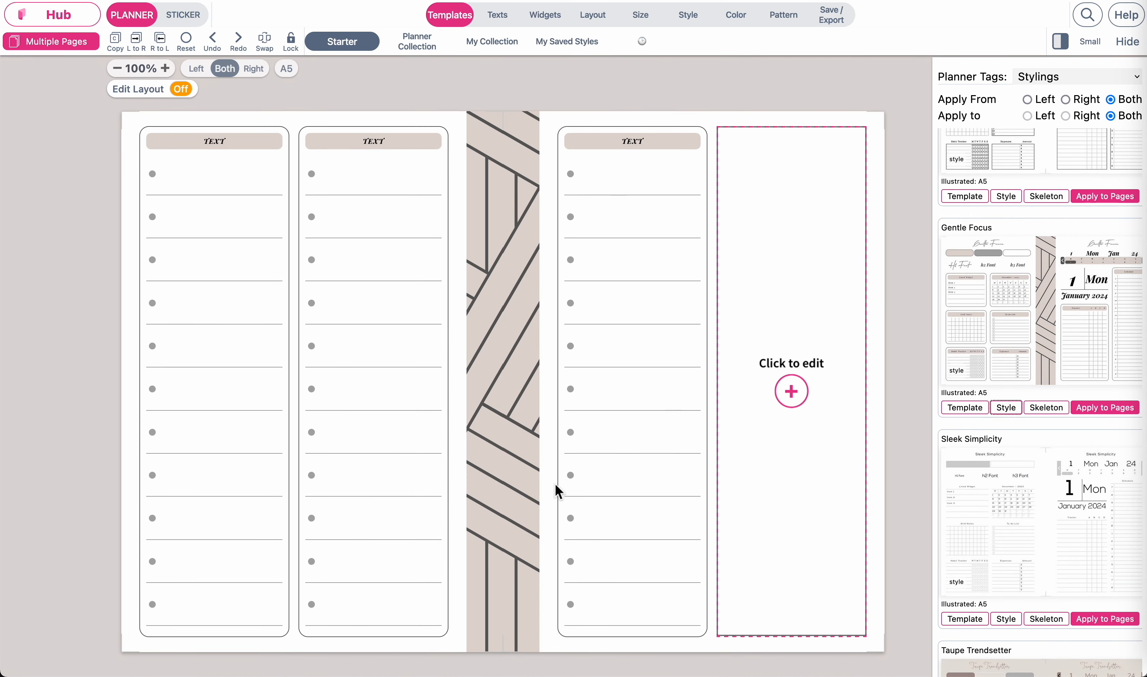
# Apply the skeleton of the "WO2P Weekly - Undated + Lists" template from the Starter Weekly templates to the spread.
pyautogui.click(1062, 79)
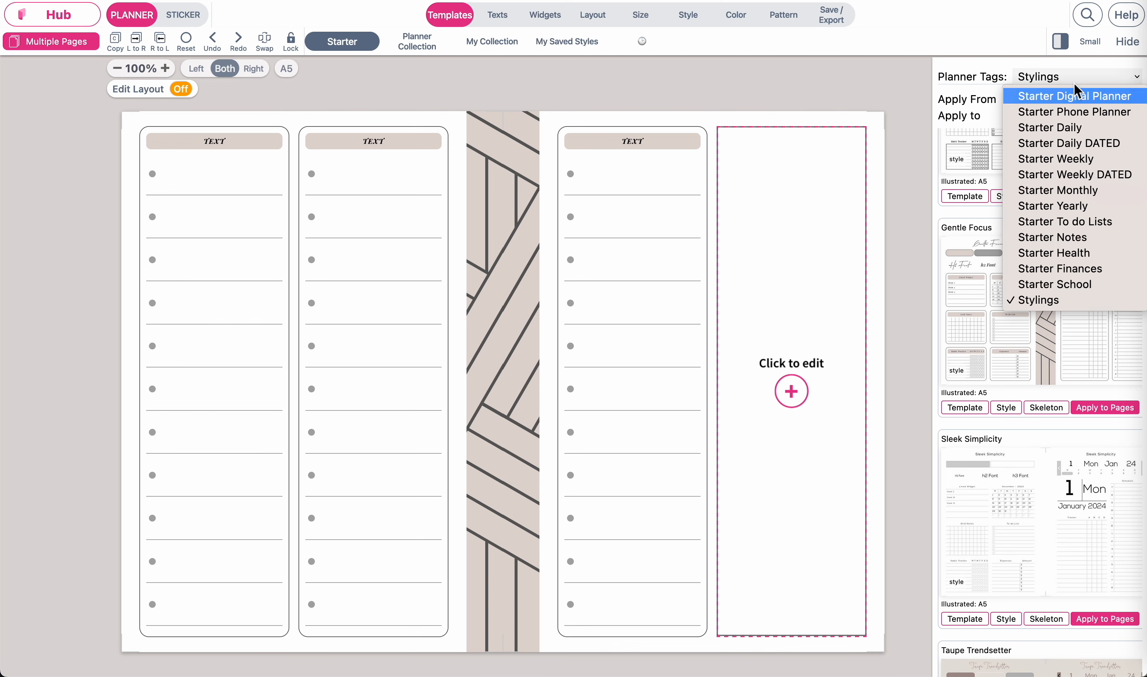
pyautogui.click(1064, 162)
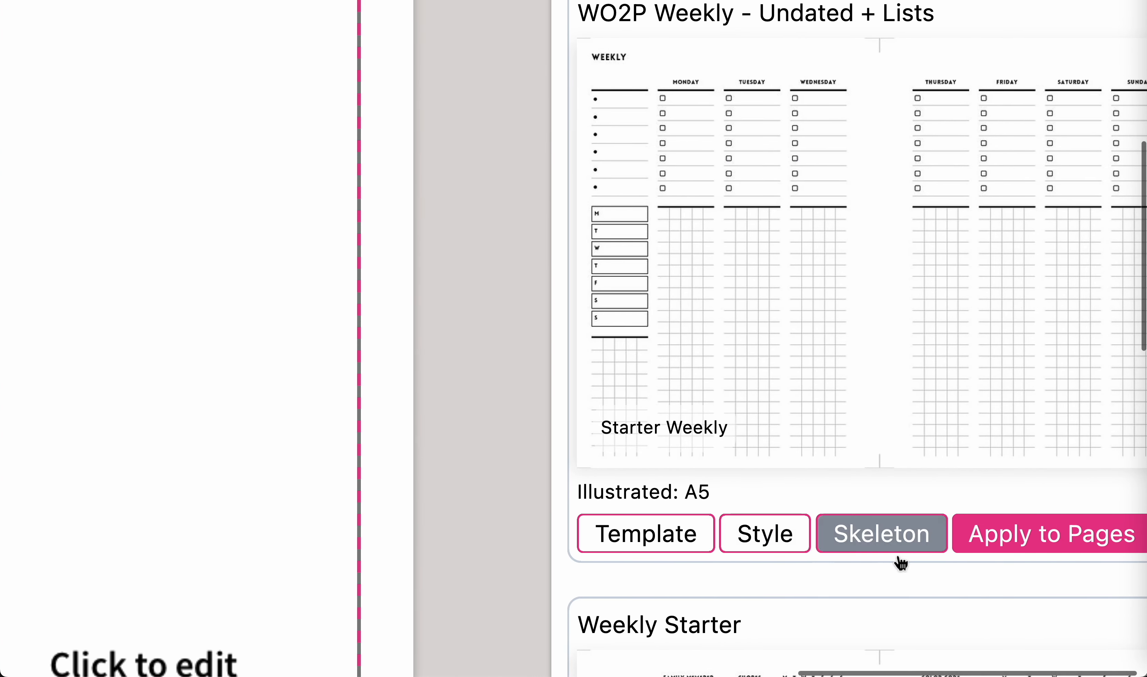
pyautogui.click(967, 546)
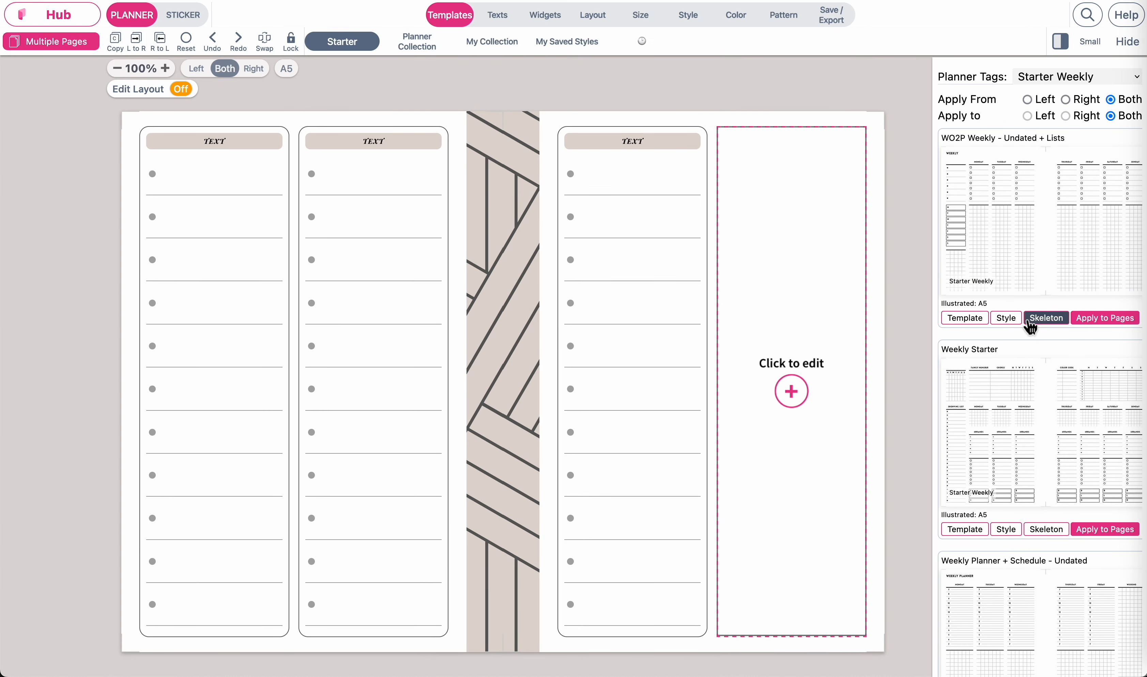
pyautogui.click(1043, 321)
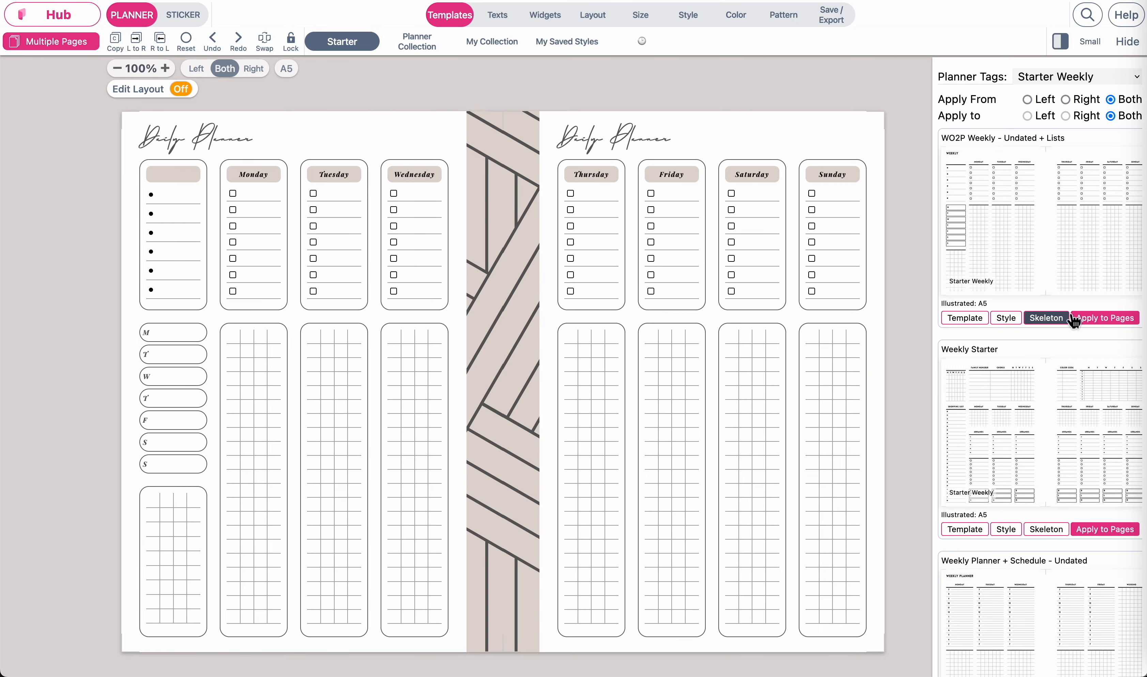